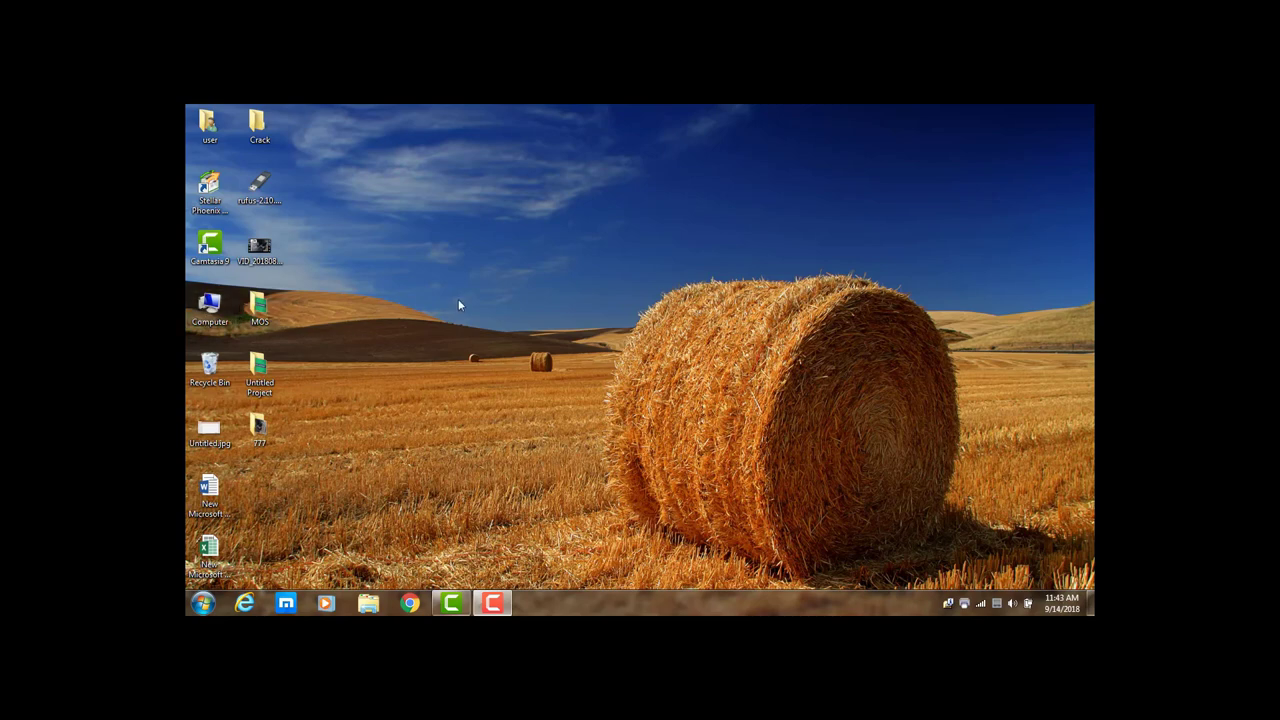
# - Check the computer's hard disk drives and their free space, then close the window and refresh the desktop
pyautogui.doubleClick(213, 313)
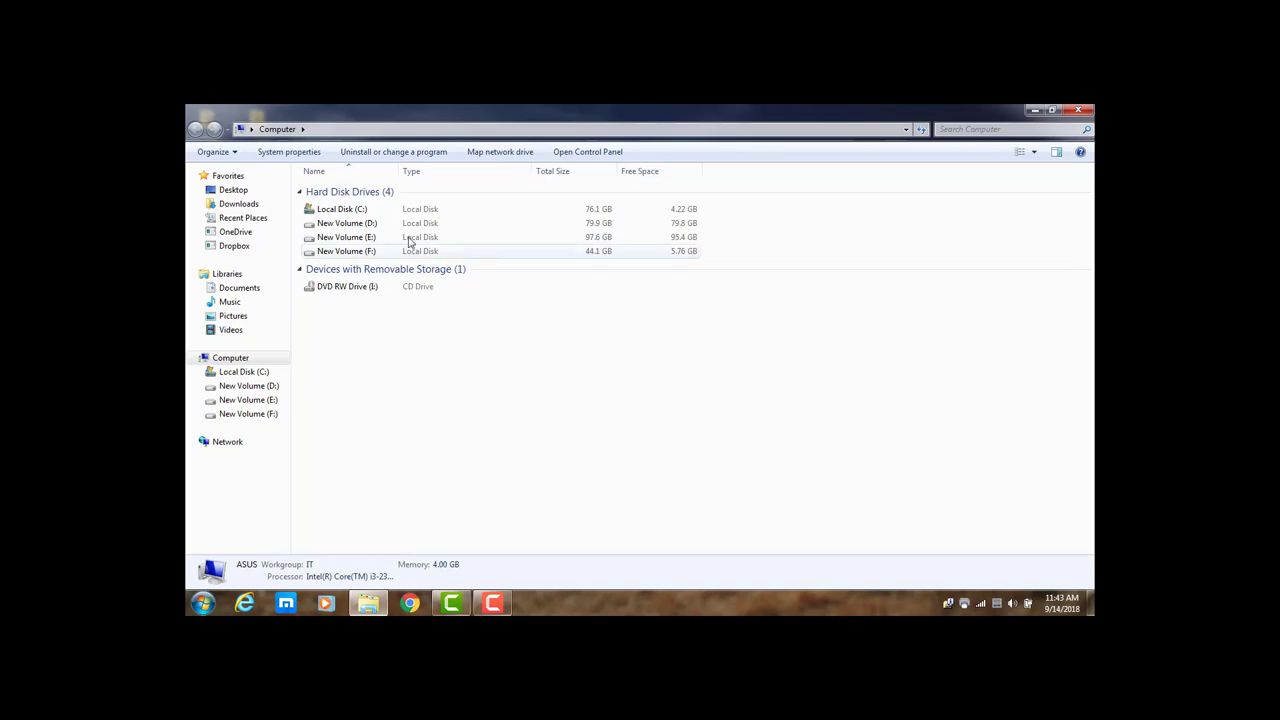
pyautogui.click(1078, 109)
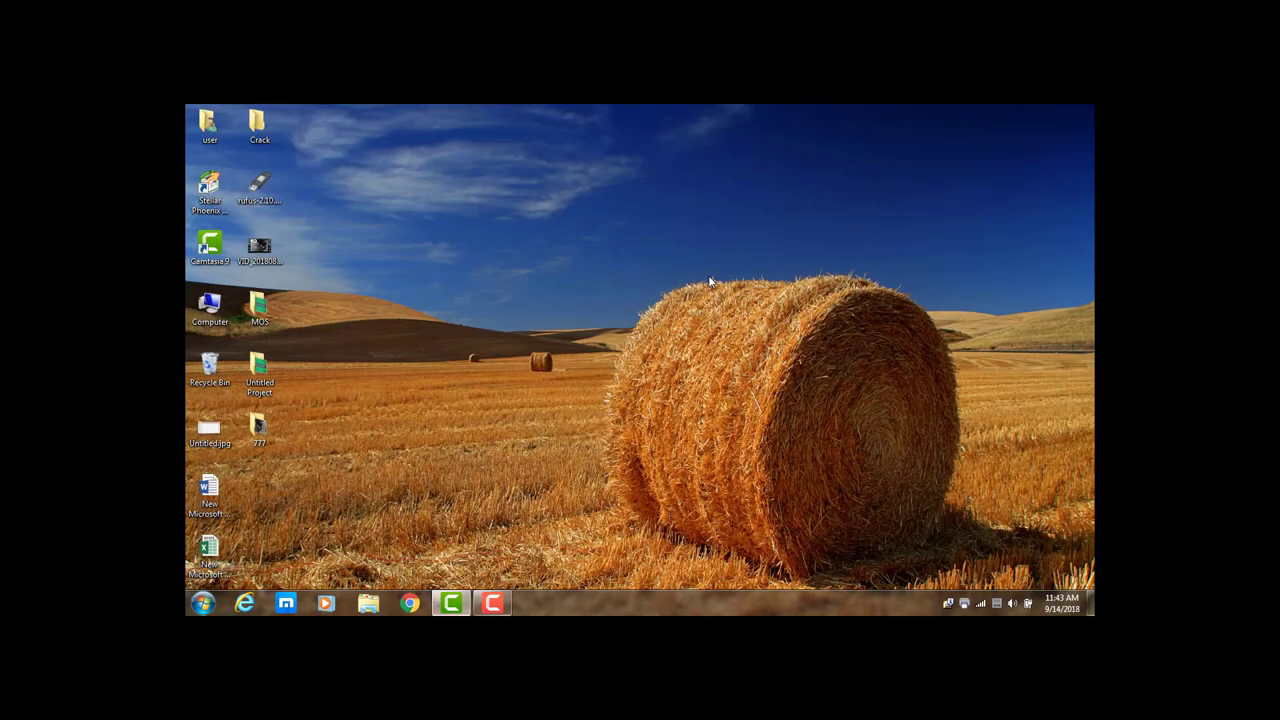
pyautogui.rightClick(550, 284)
pyautogui.click(594, 318)
# - Empty the Recycle Bin, confirm the deletion and refresh the desktop
pyautogui.rightClick(211, 366)
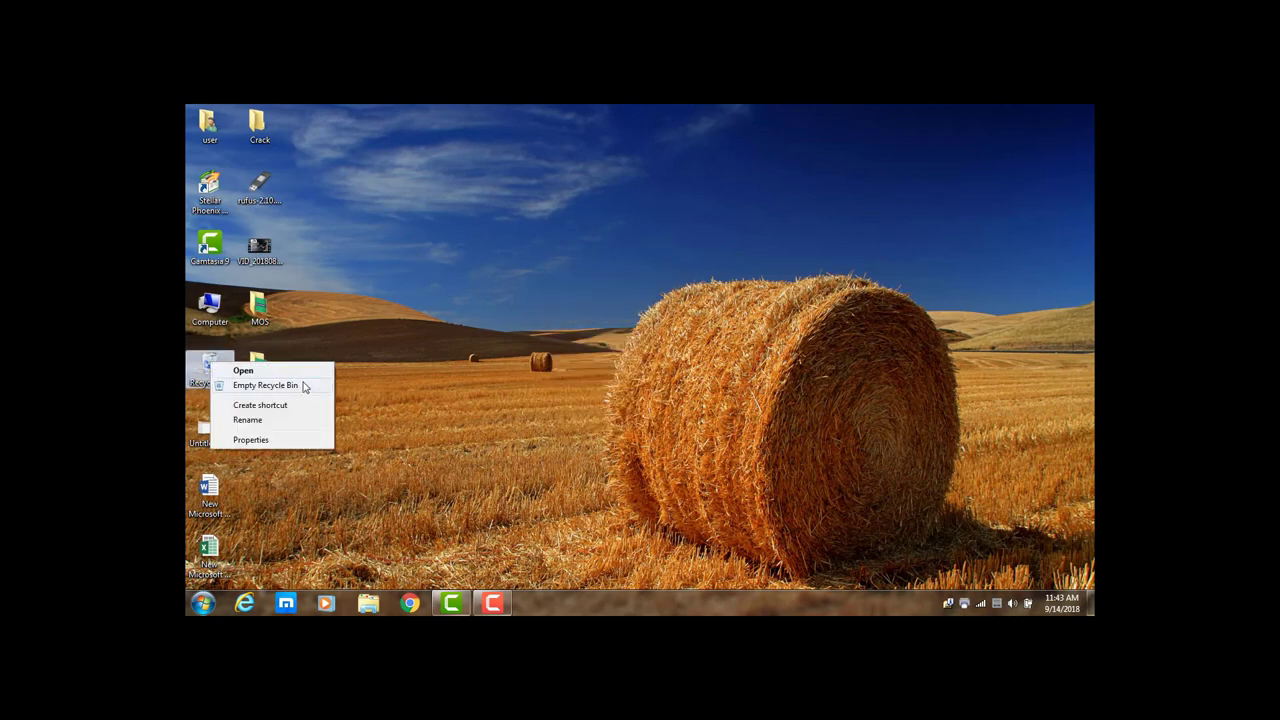
pyautogui.click(303, 374)
pyautogui.click(697, 364)
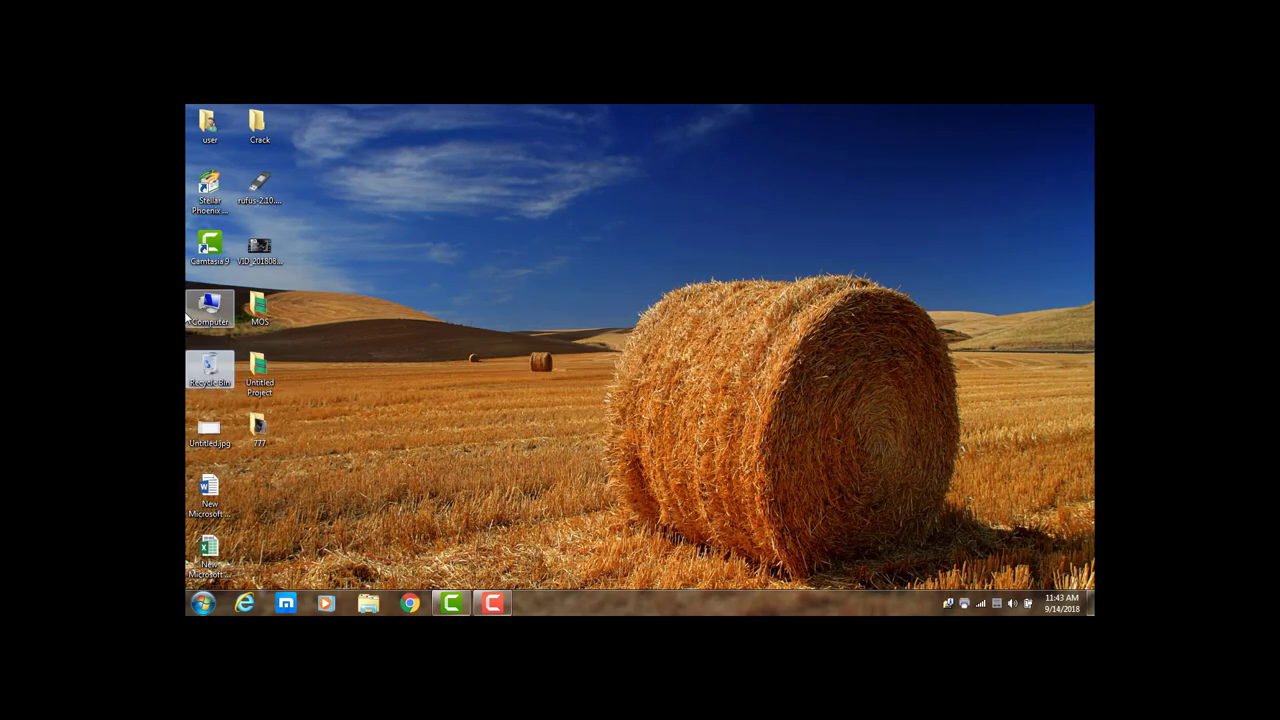
pyautogui.rightClick(676, 194)
pyautogui.click(718, 228)
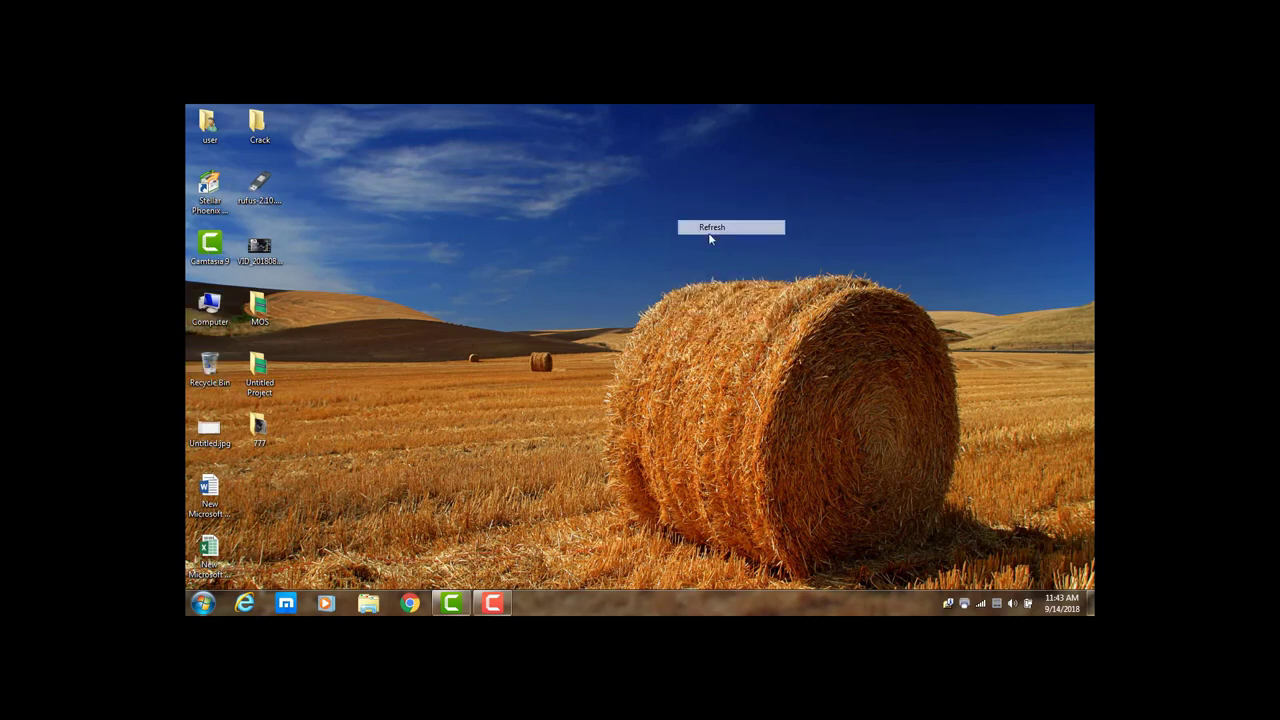
# - Look through New folder on drive F: for the Stellar Phoenix files, then close it and refresh the desktop
pyautogui.doubleClick(210, 318)
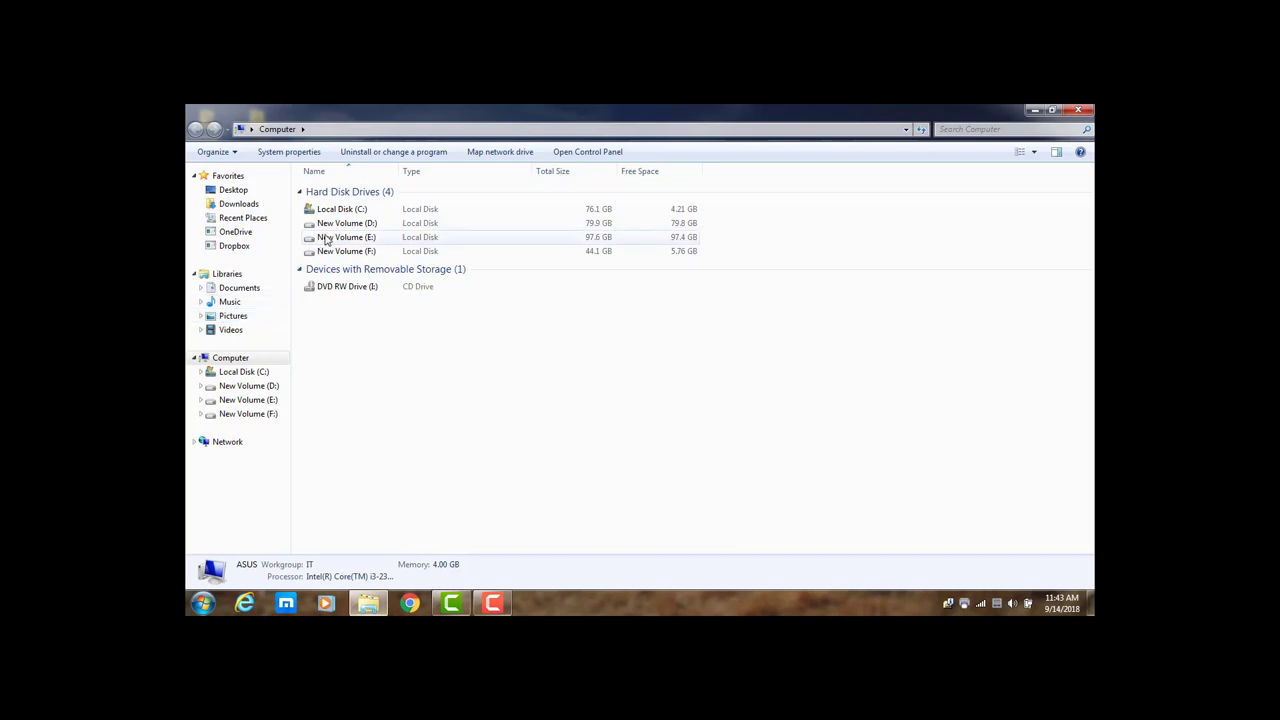
pyautogui.doubleClick(369, 251)
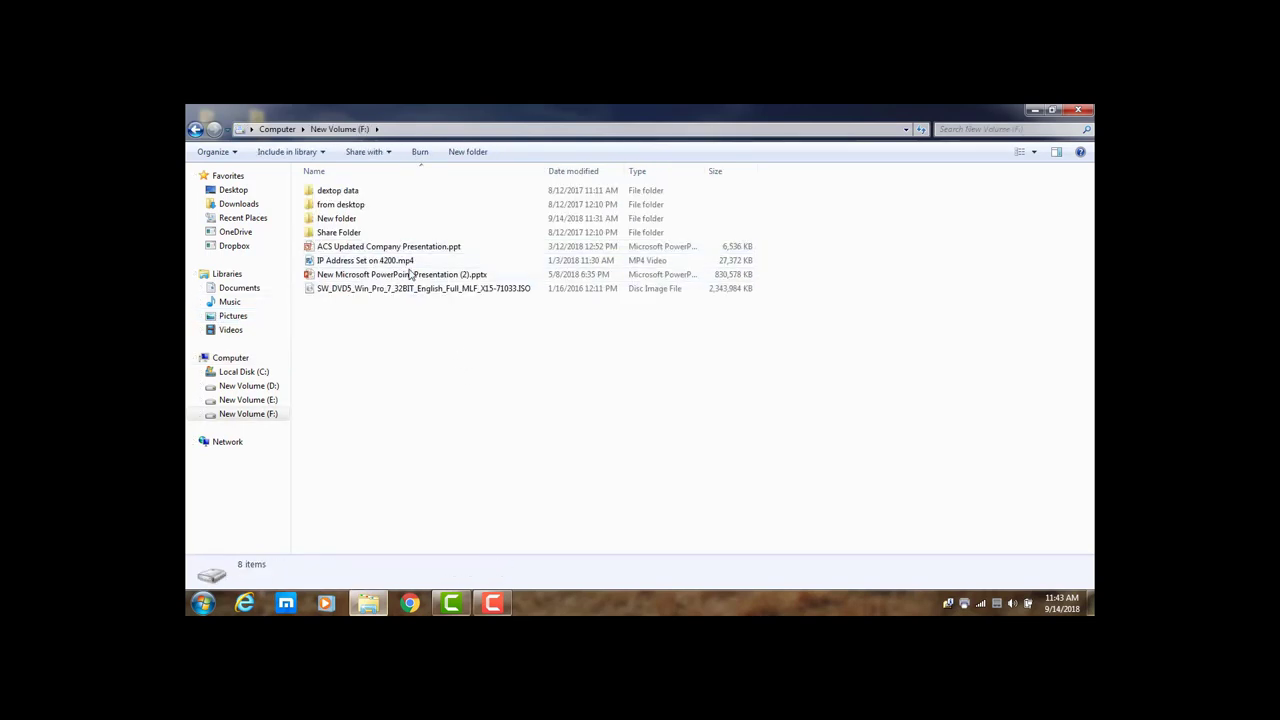
pyautogui.doubleClick(345, 220)
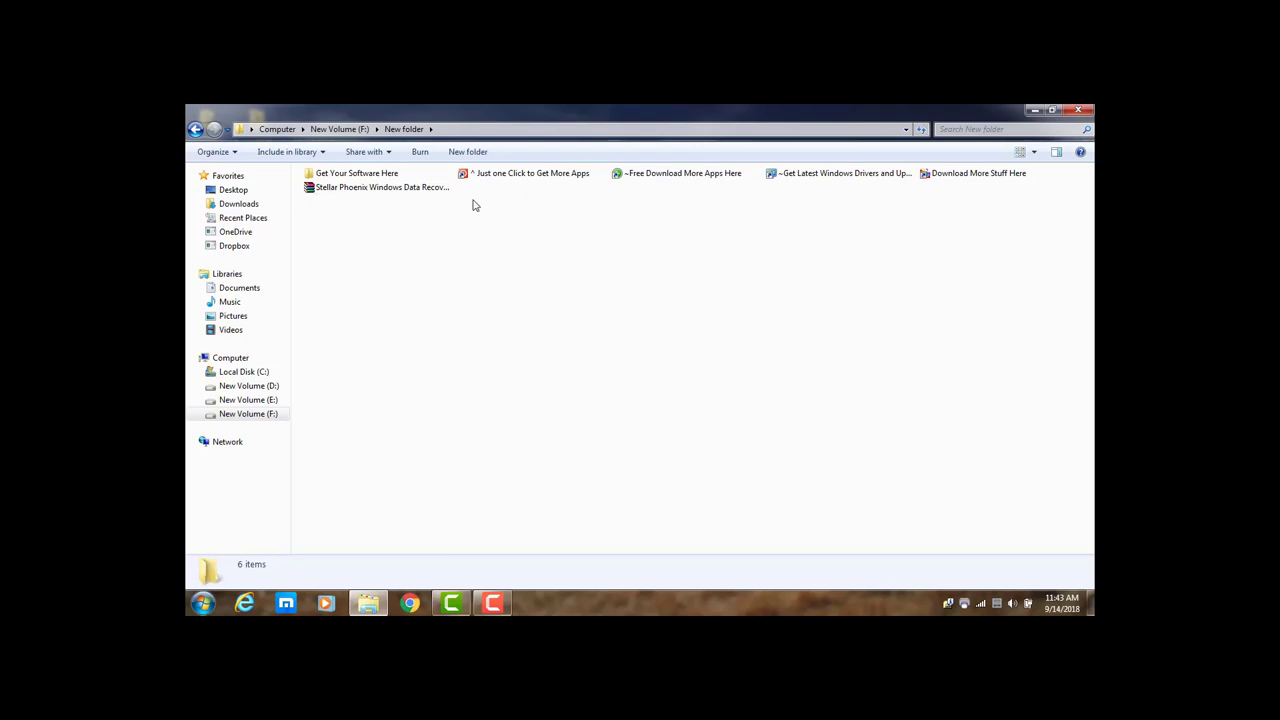
pyautogui.click(1078, 109)
pyautogui.rightClick(487, 236)
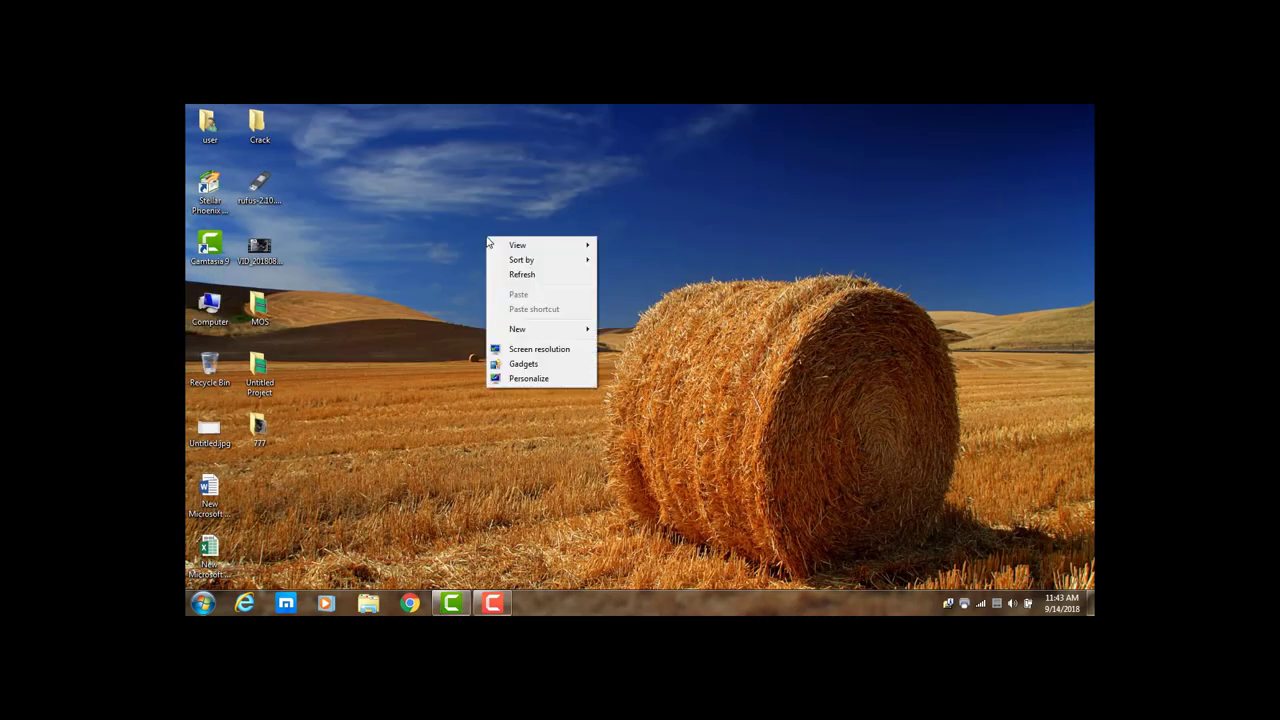
pyautogui.click(522, 275)
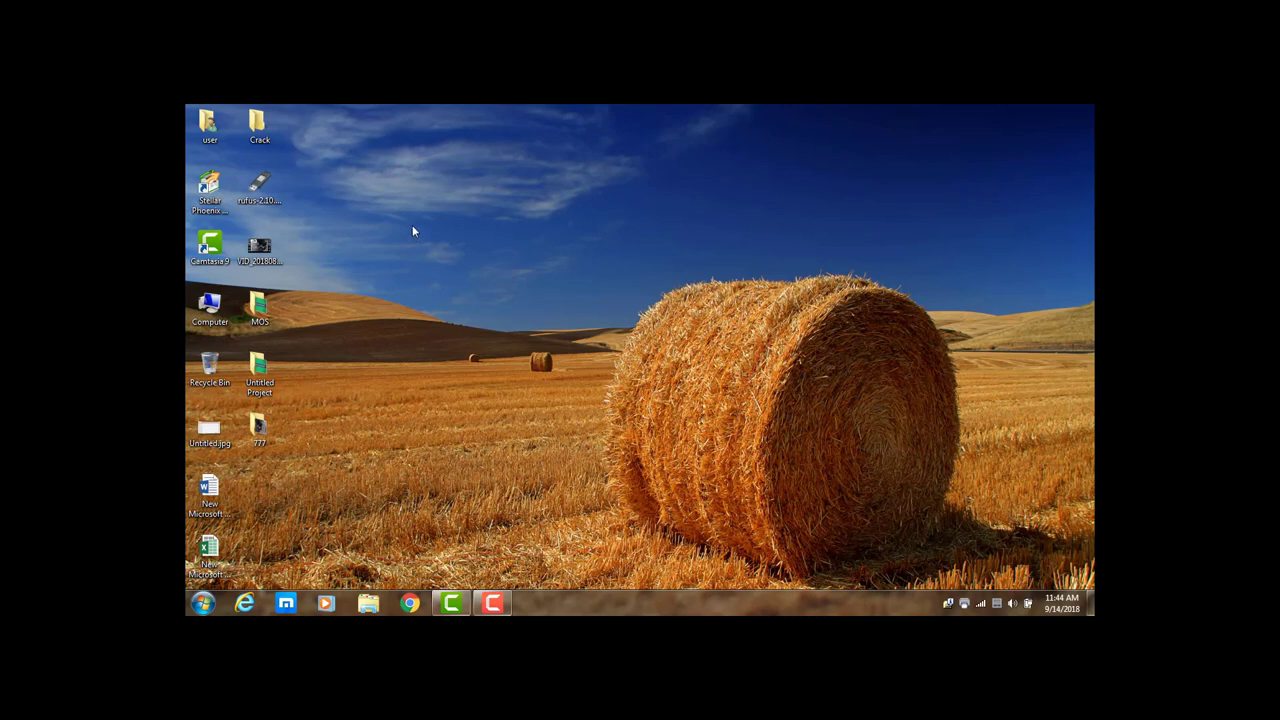
pyautogui.rightClick(412, 226)
pyautogui.click(465, 263)
# - Launch Stellar Phoenix Windows Data Recovery and run an Advanced Recovery of volume D: scanned as NTFS
pyautogui.doubleClick(209, 185)
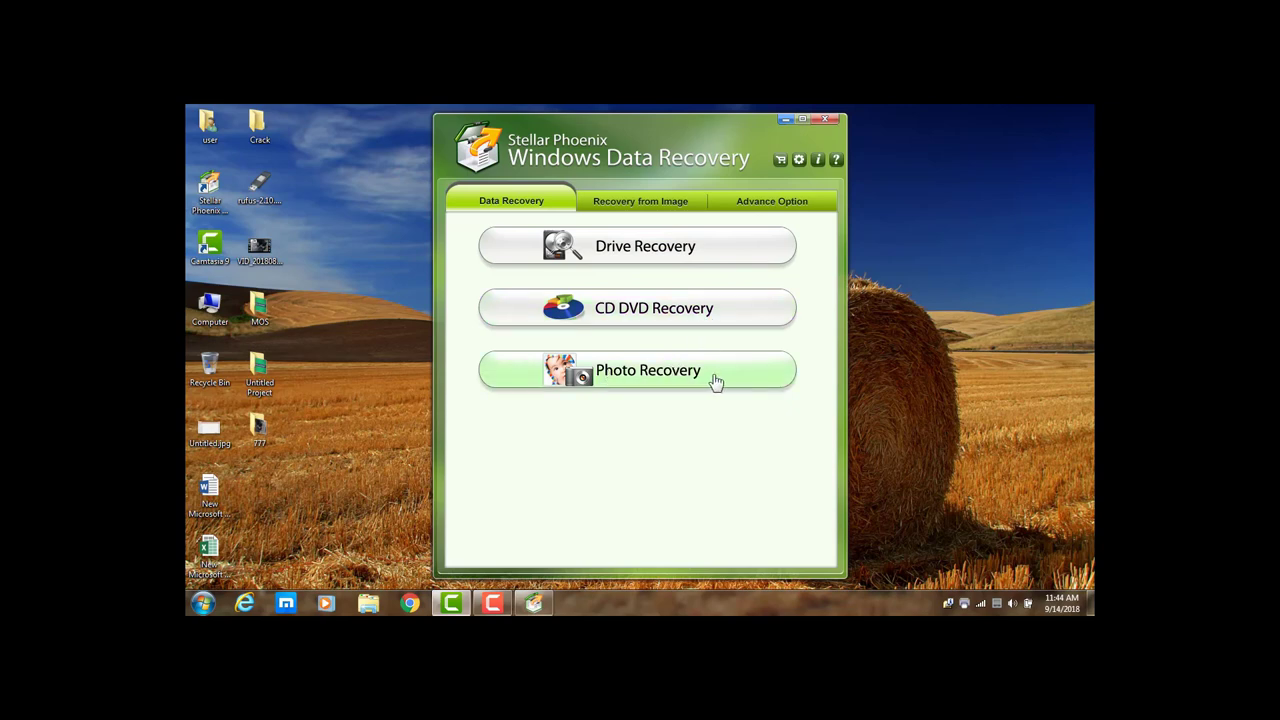
pyautogui.click(684, 256)
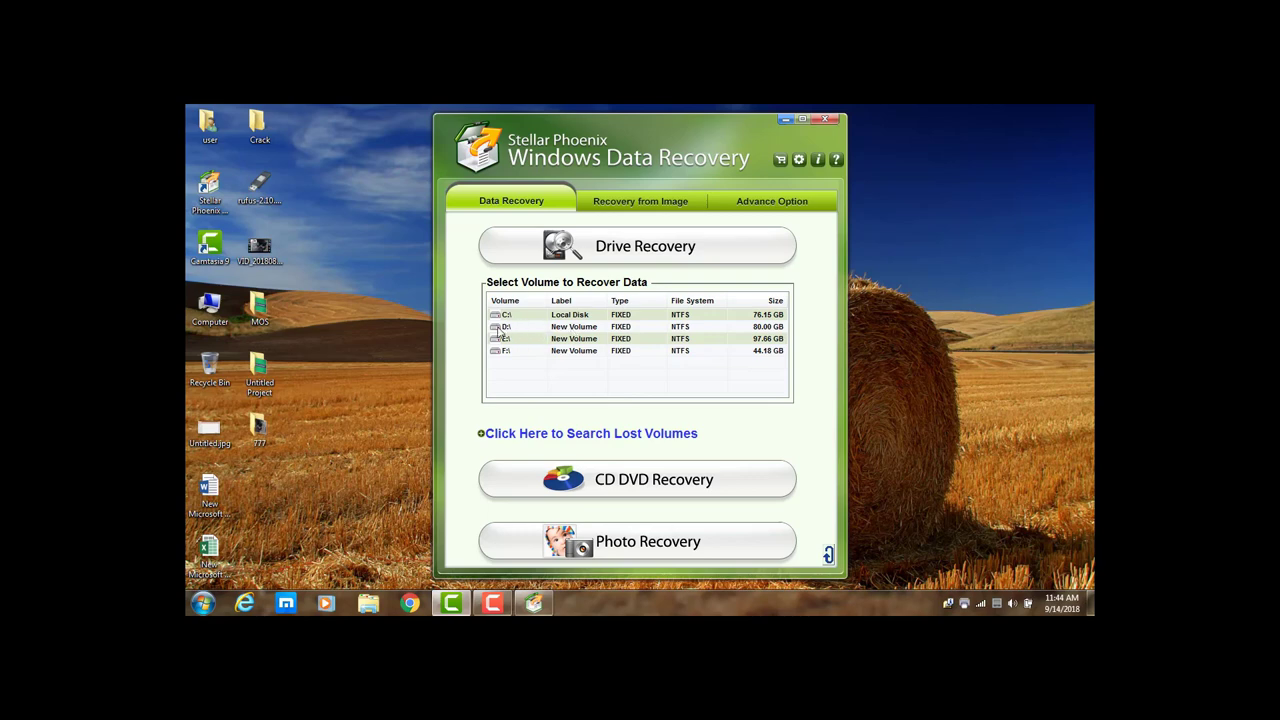
pyautogui.click(499, 328)
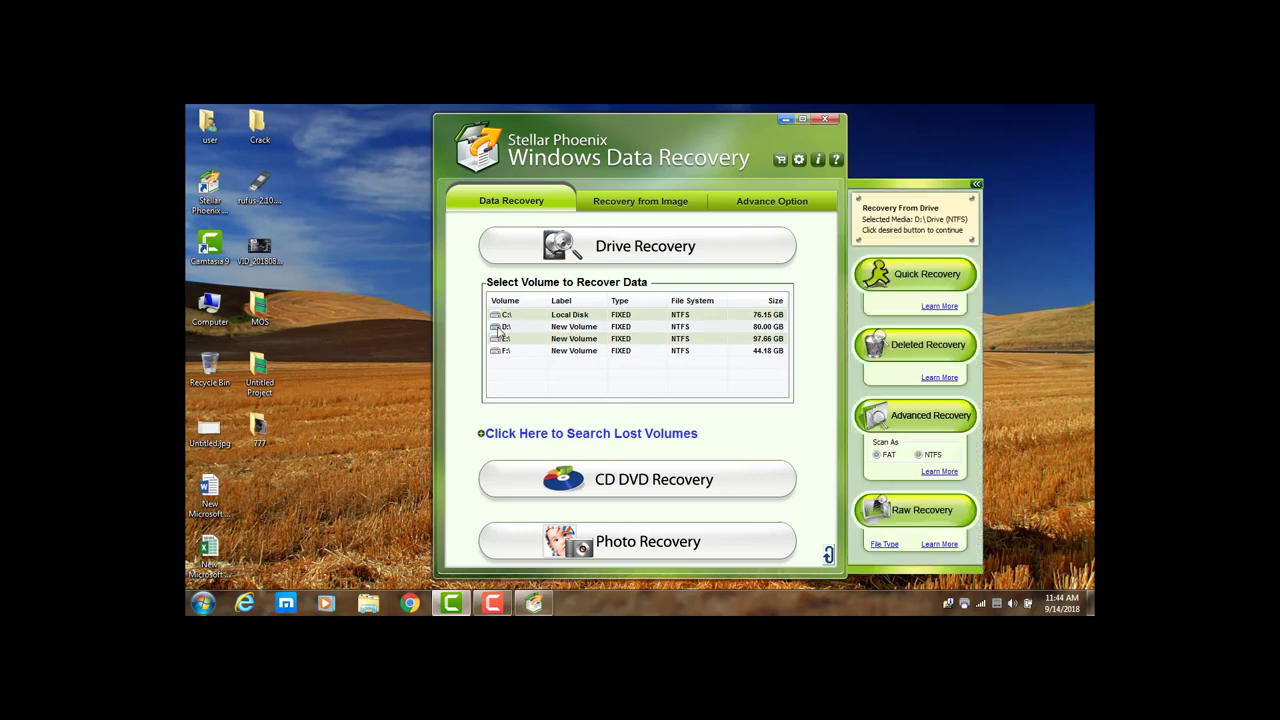
pyautogui.click(566, 330)
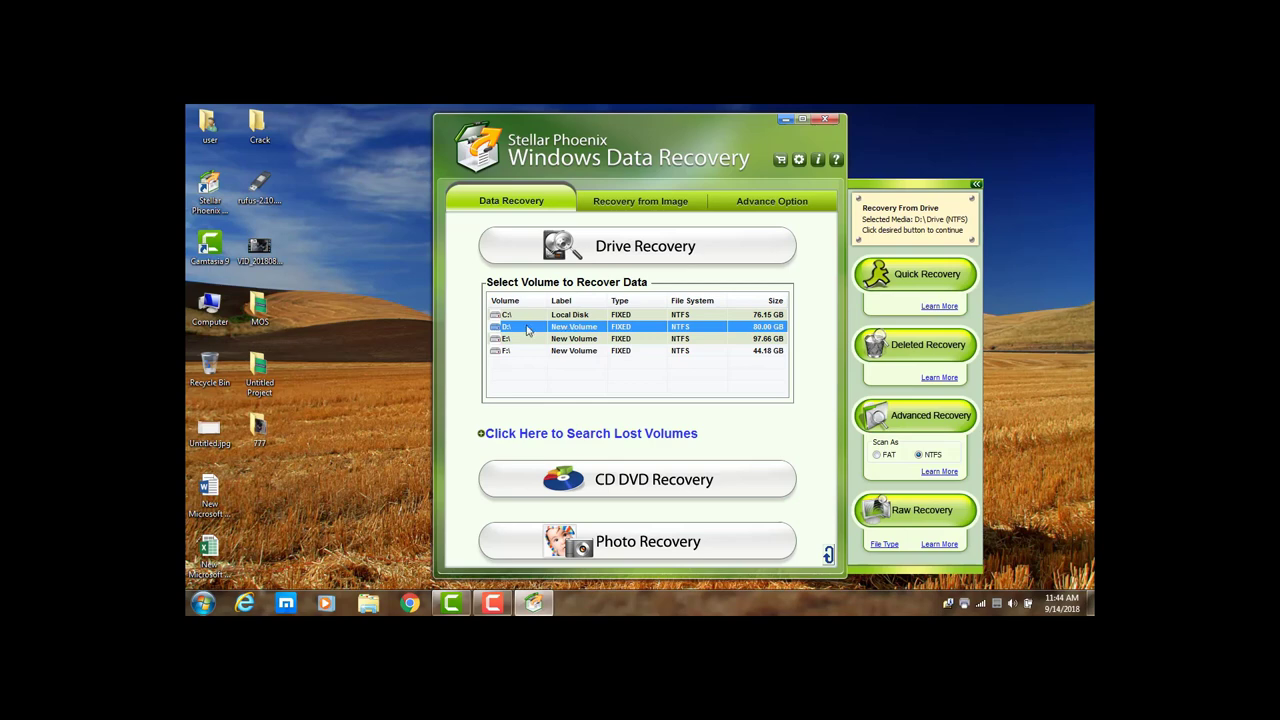
pyautogui.click(920, 421)
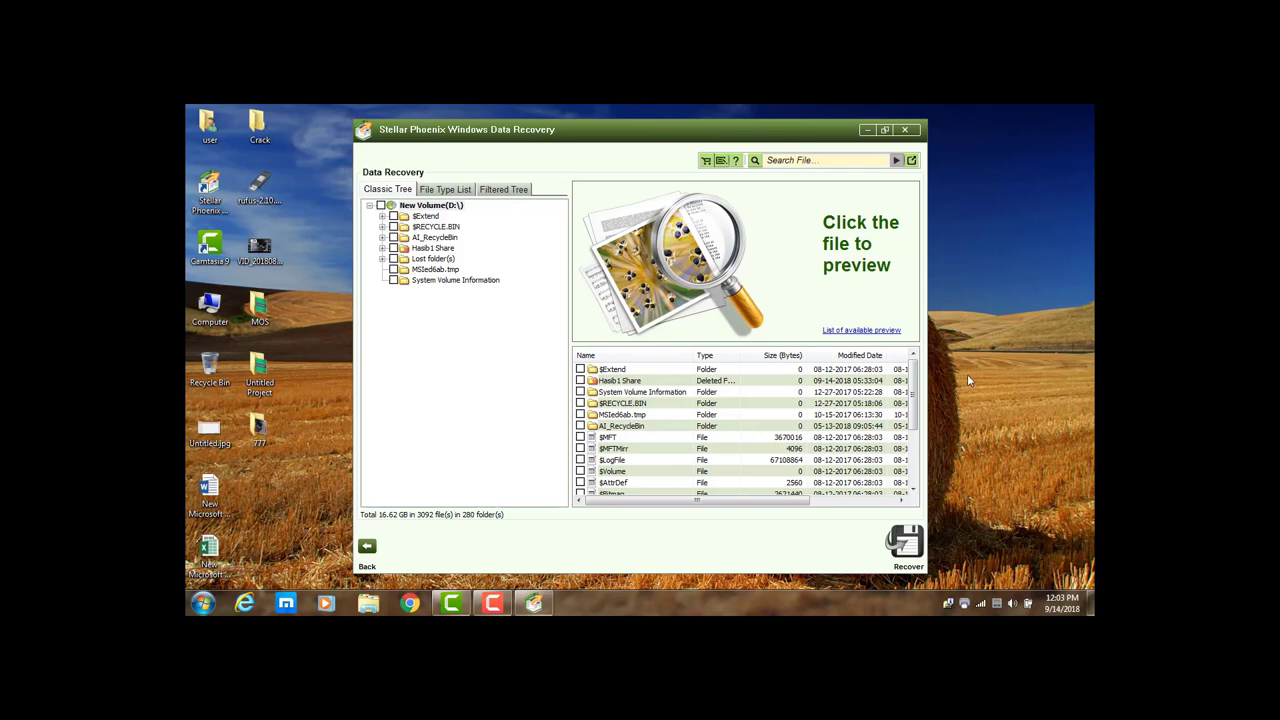
# - Expand the Lost folder(s), Hasib1 Share, AI_RecycleBin, $RECYCLE.BIN and $Extend folders in the scanned D: volume to examine their contents
pyautogui.click(382, 259)
pyautogui.click(382, 248)
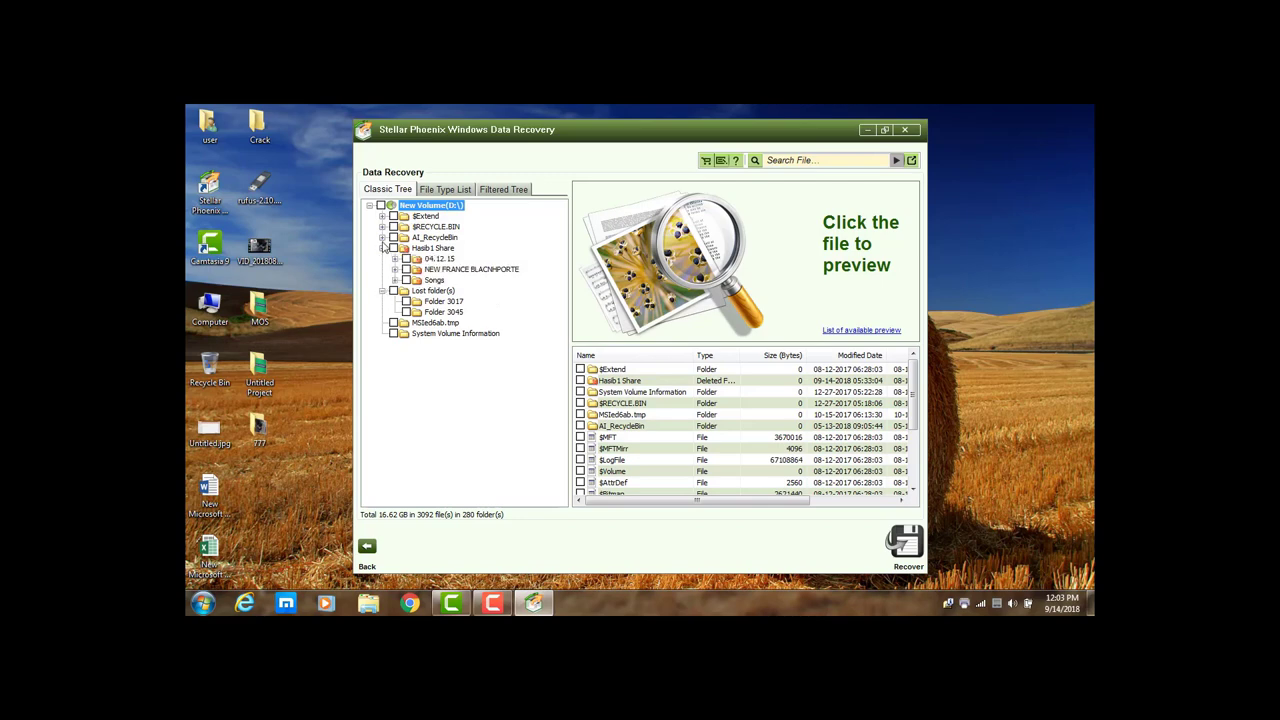
pyautogui.click(382, 237)
pyautogui.click(382, 226)
pyautogui.click(382, 216)
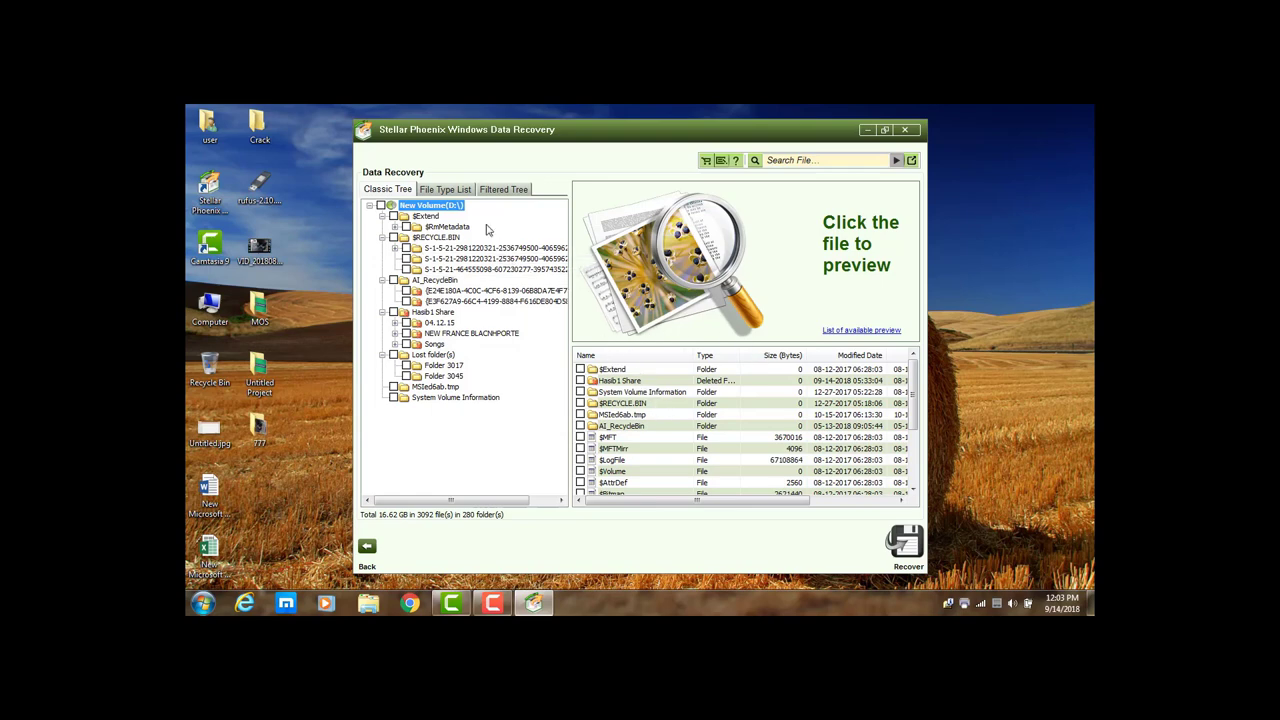
# - Mark the jpg files under Graphics & Photos in the list by file type and start their recovery
pyautogui.click(462, 194)
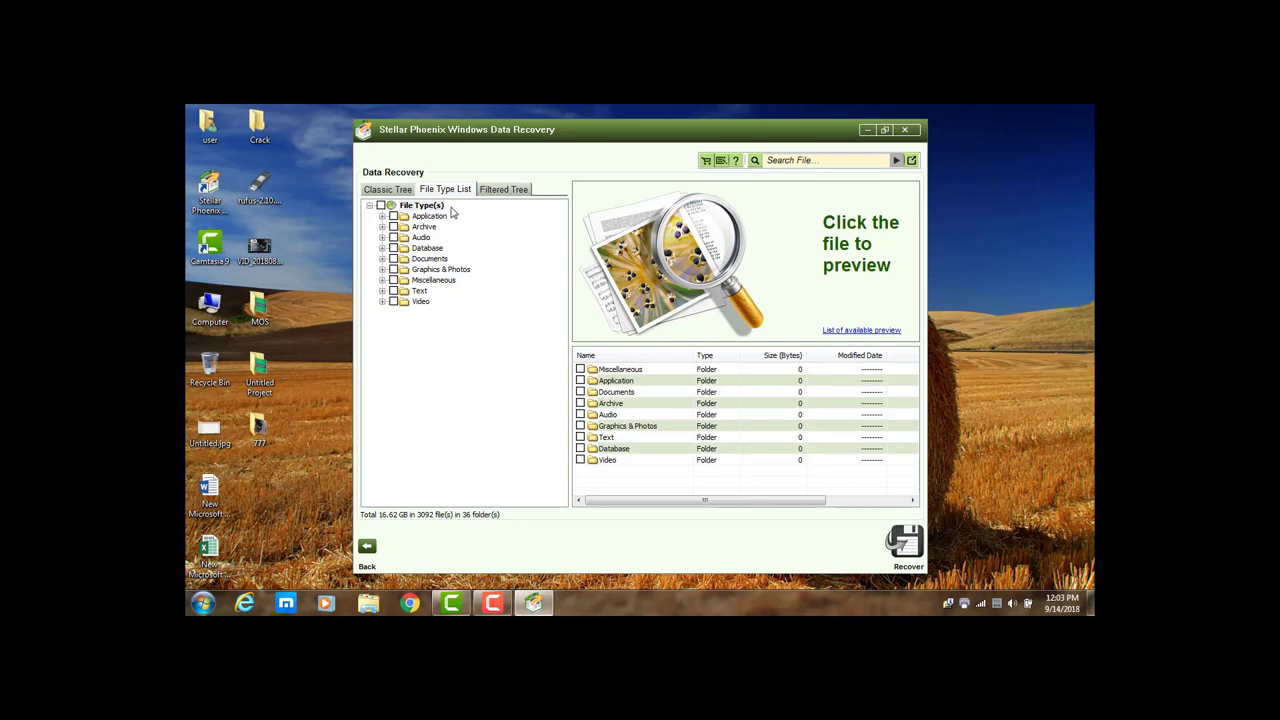
pyautogui.click(382, 270)
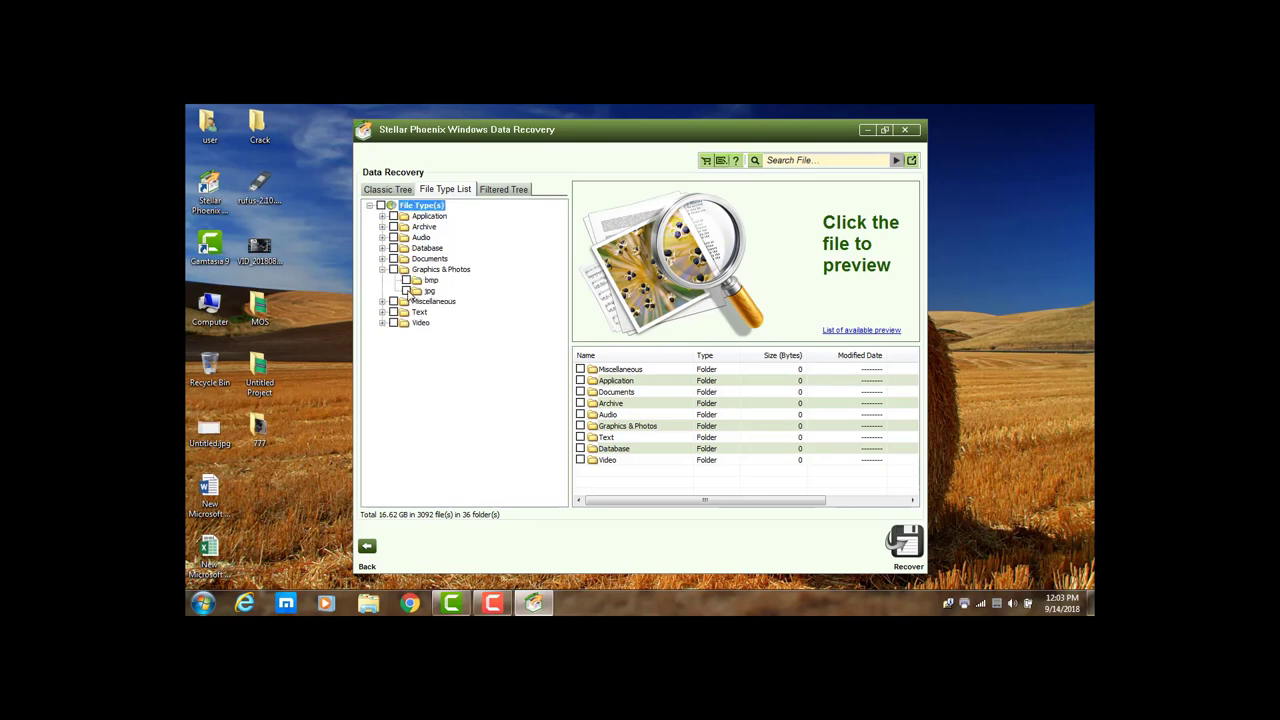
pyautogui.click(406, 291)
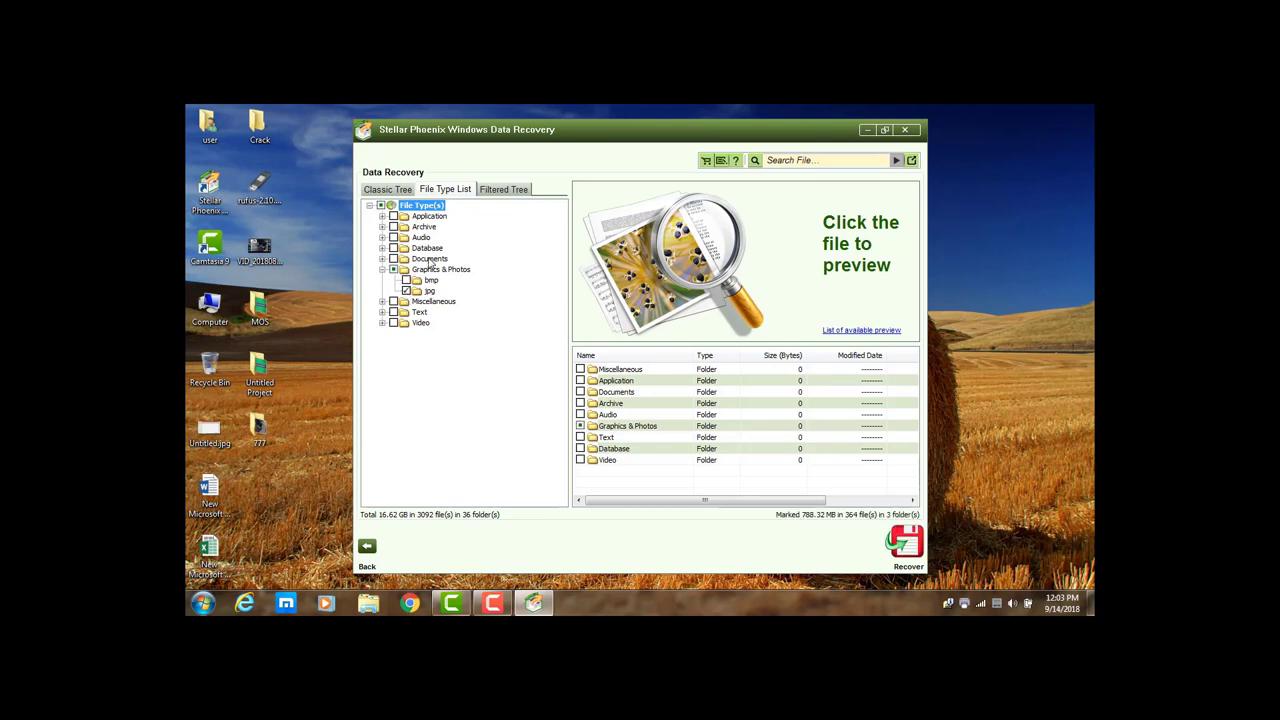
pyautogui.click(382, 259)
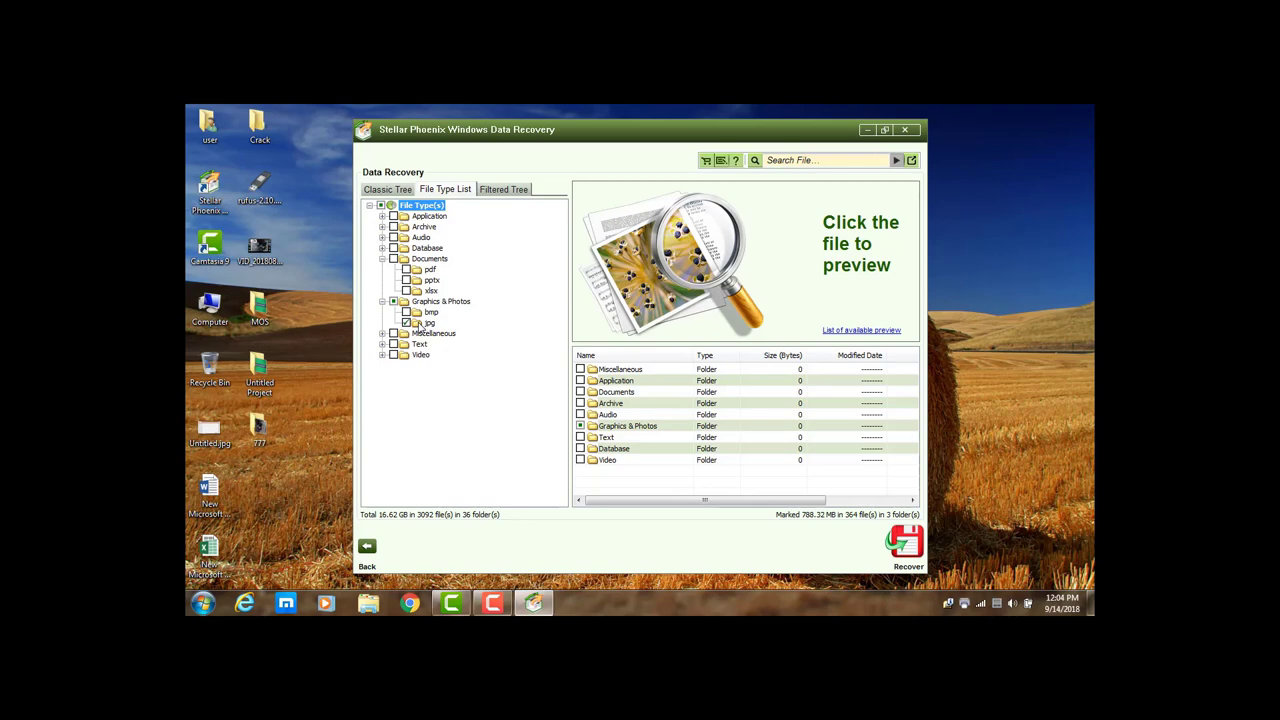
pyautogui.click(906, 549)
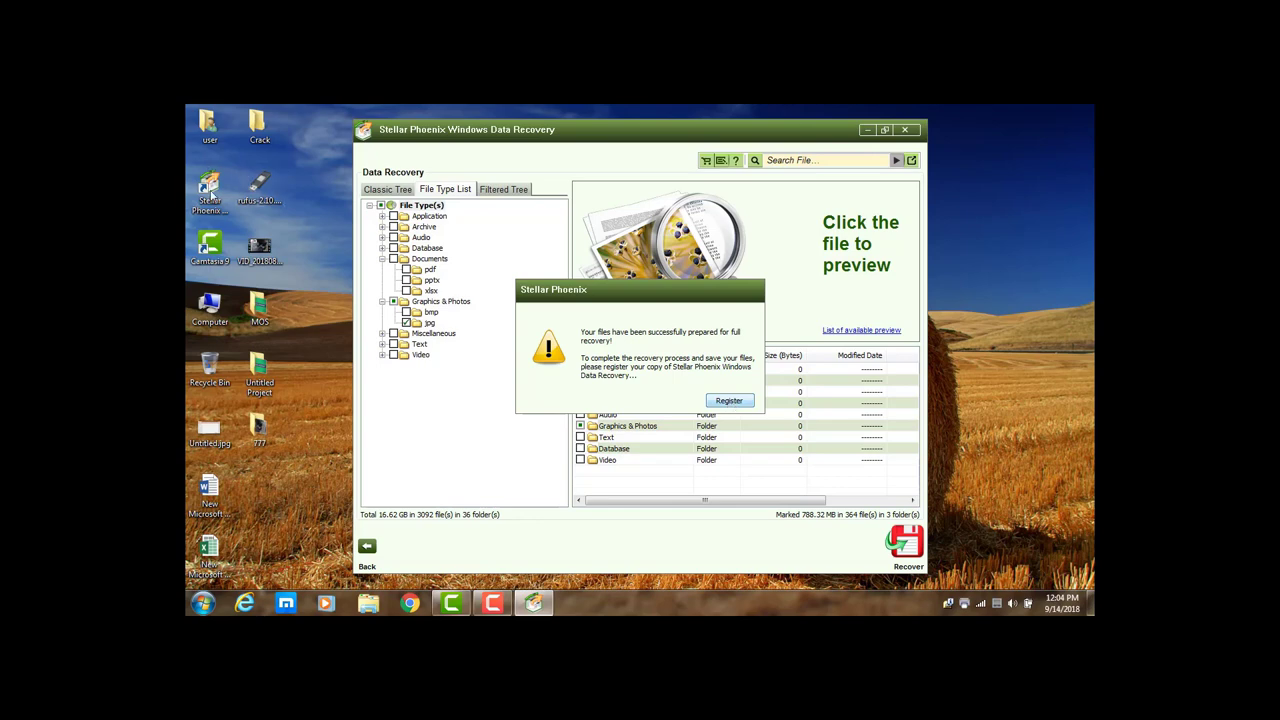
# - Browse drive F: to New folder > Get Your Software Here > Keygen and run keygen.exe
pyautogui.doubleClick(210, 308)
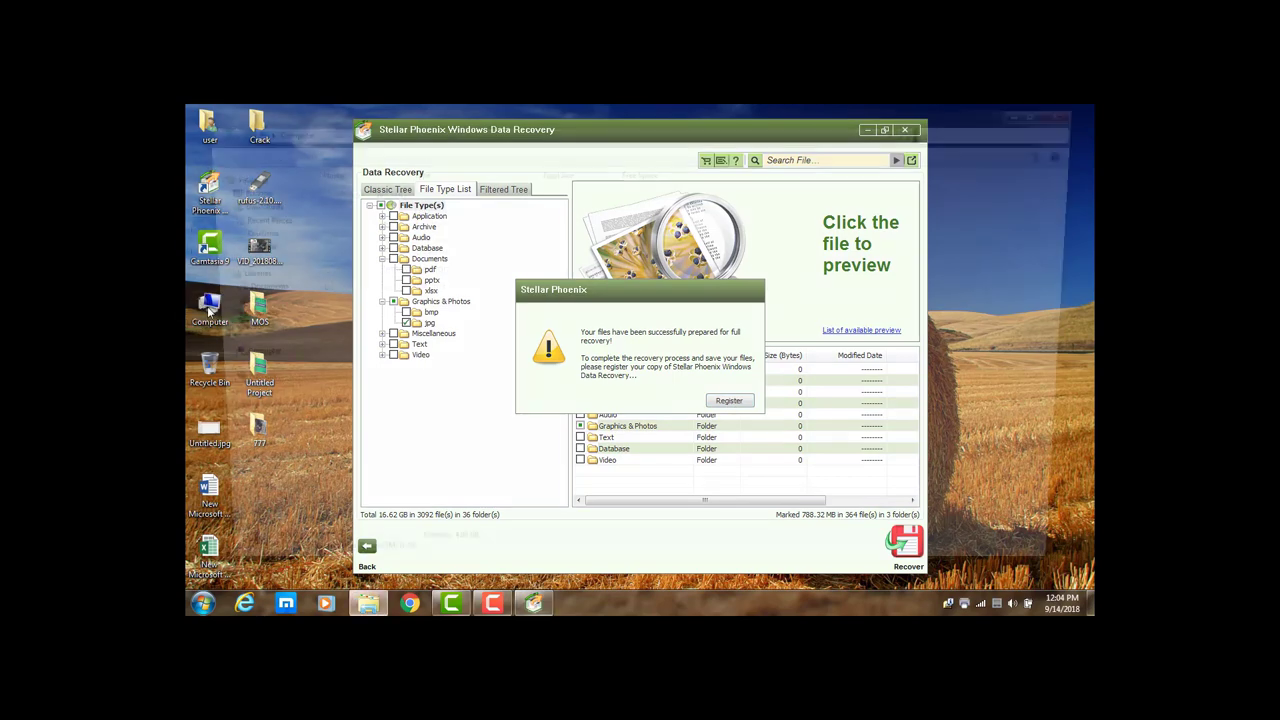
pyautogui.click(363, 251)
pyautogui.doubleClick(363, 251)
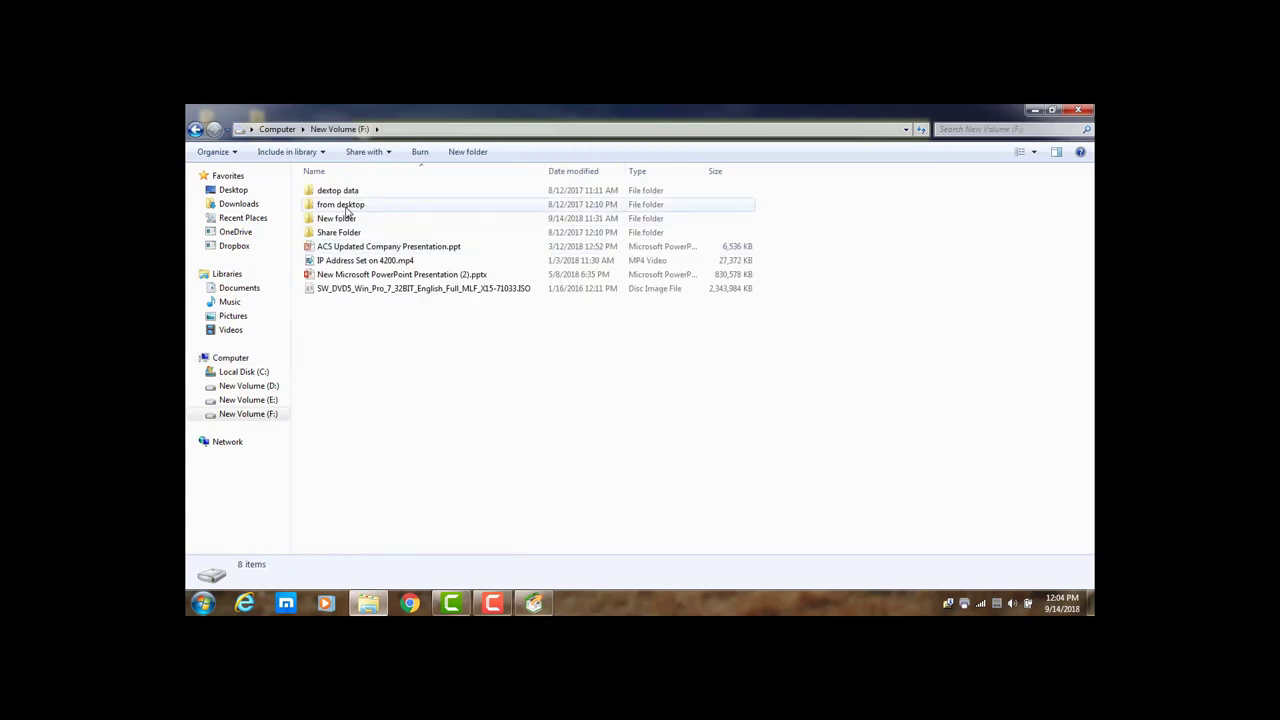
pyautogui.doubleClick(342, 218)
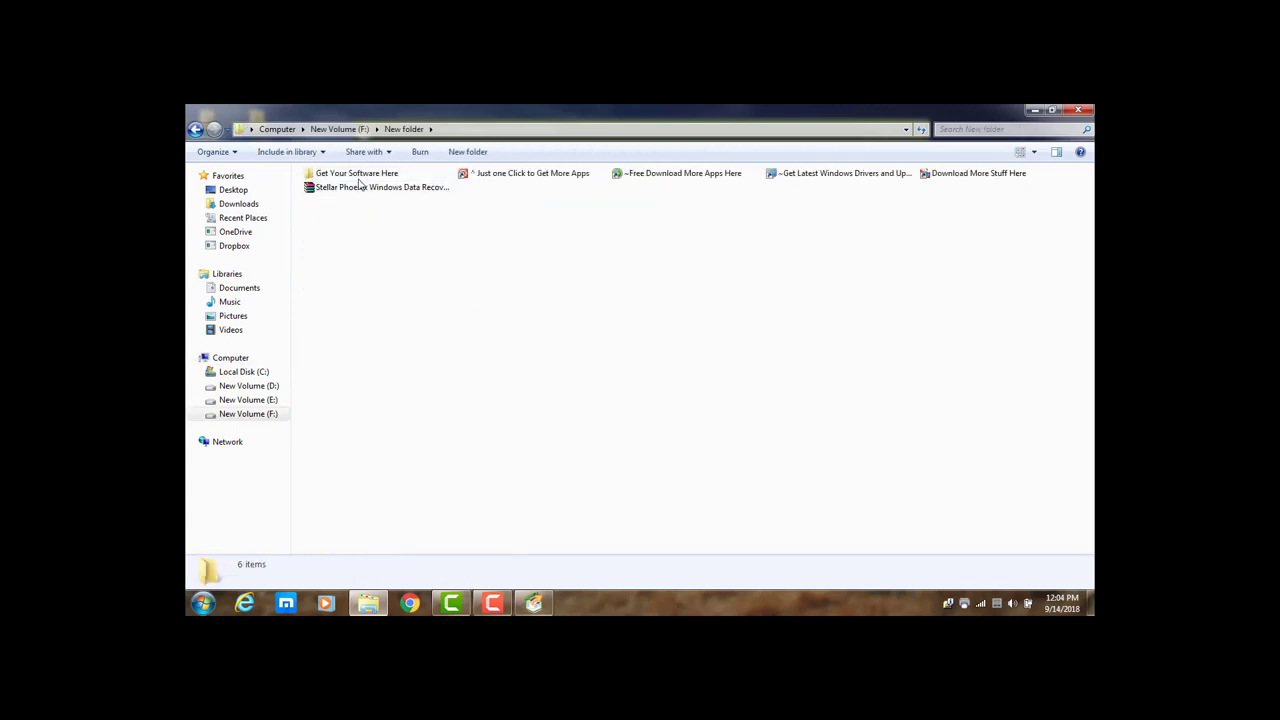
pyautogui.doubleClick(355, 176)
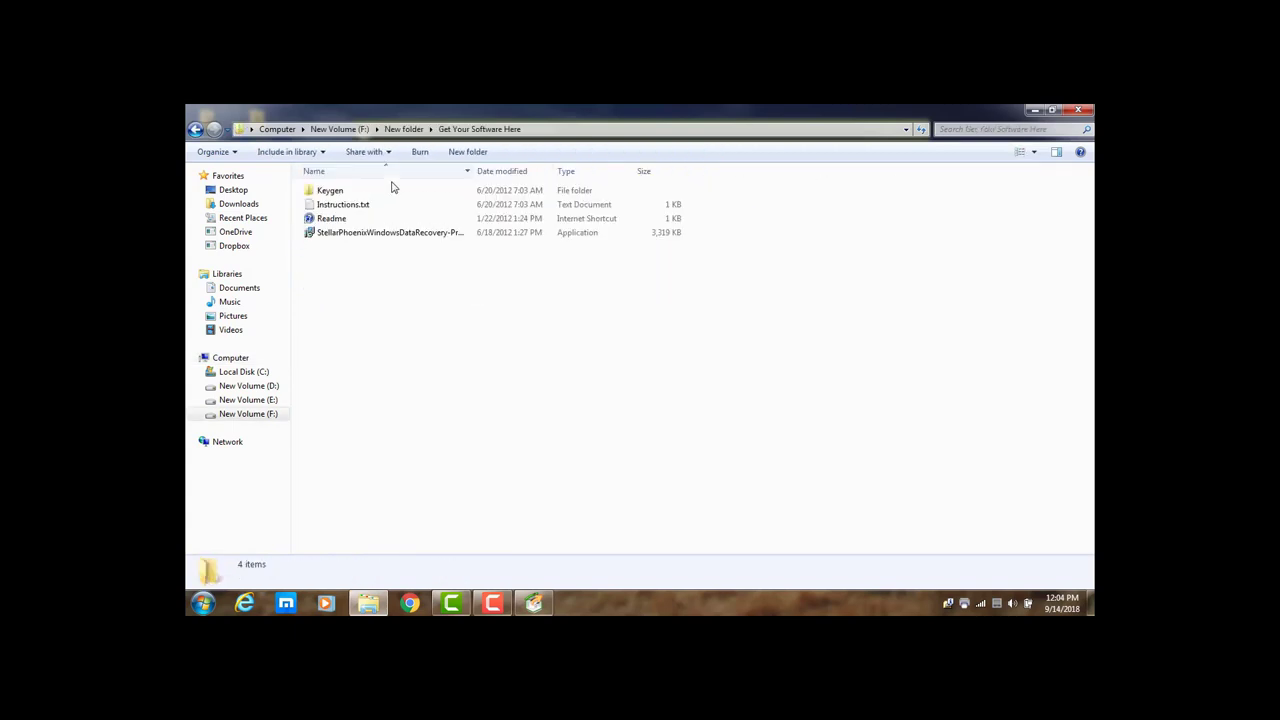
pyautogui.doubleClick(338, 192)
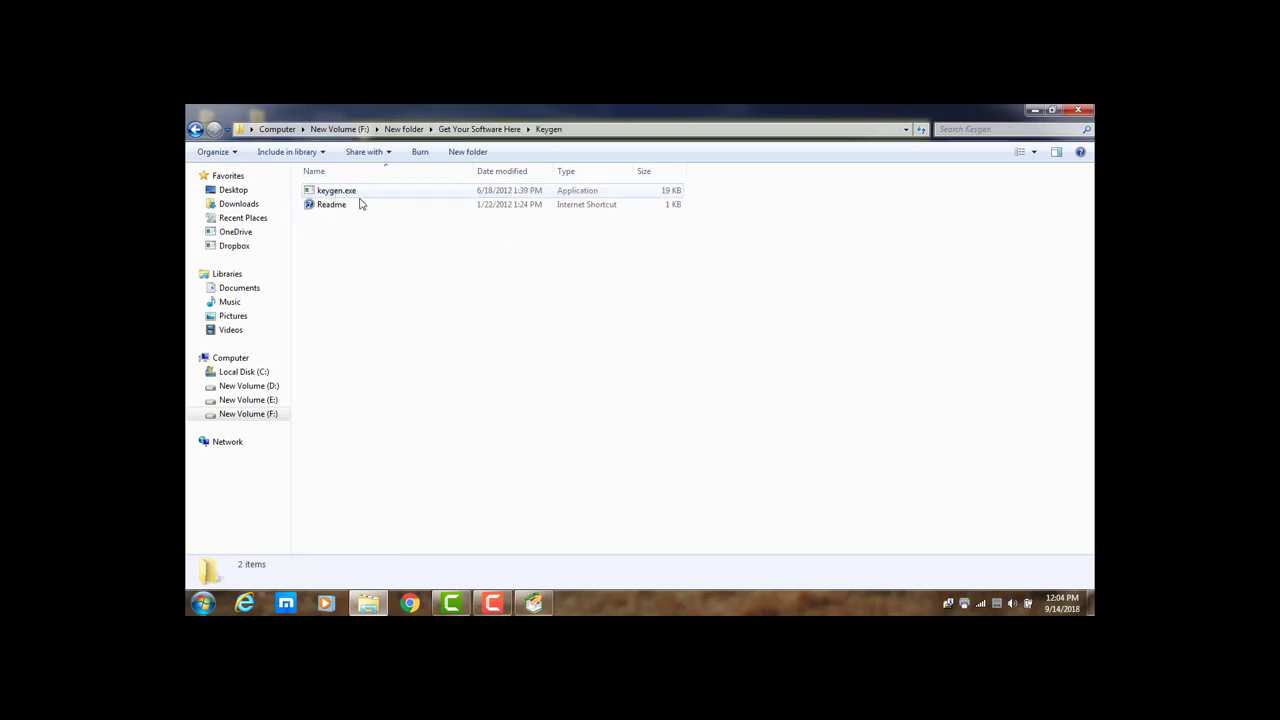
pyautogui.click(338, 194)
pyautogui.doubleClick(338, 193)
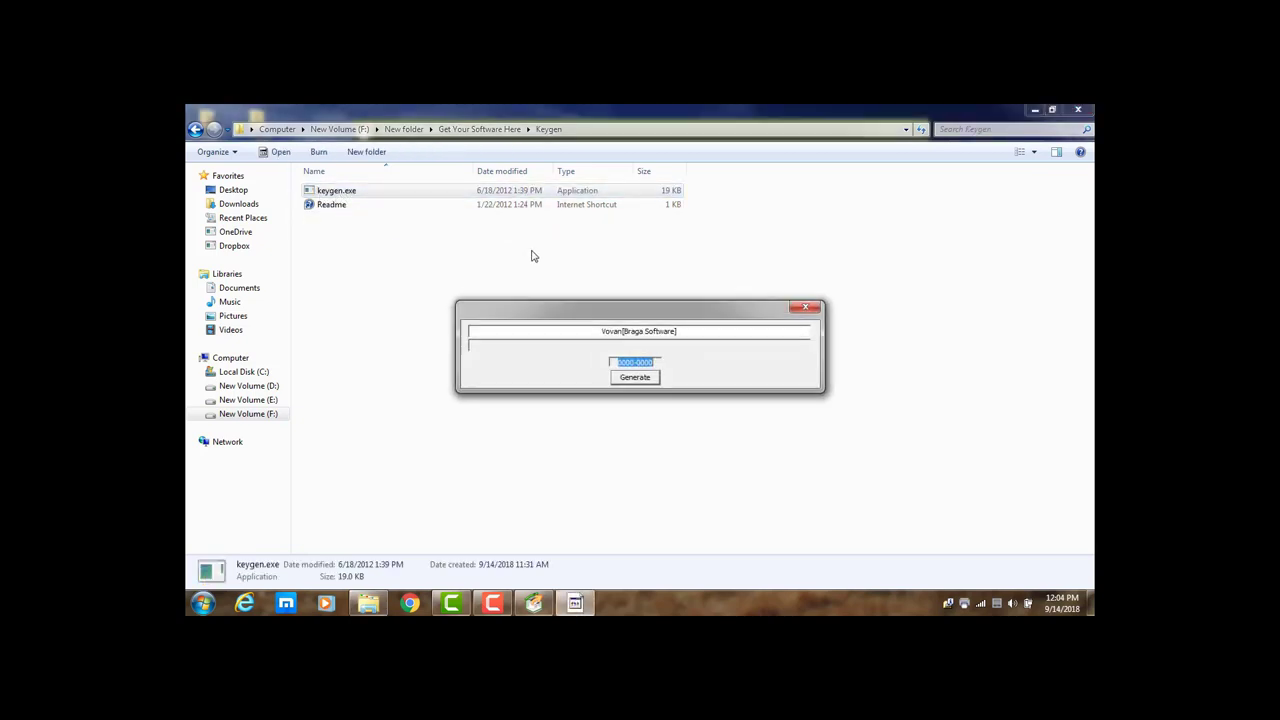
# - Copy the user name shown in the keygen window
pyautogui.moveTo(682, 331); pyautogui.dragTo(590, 325)
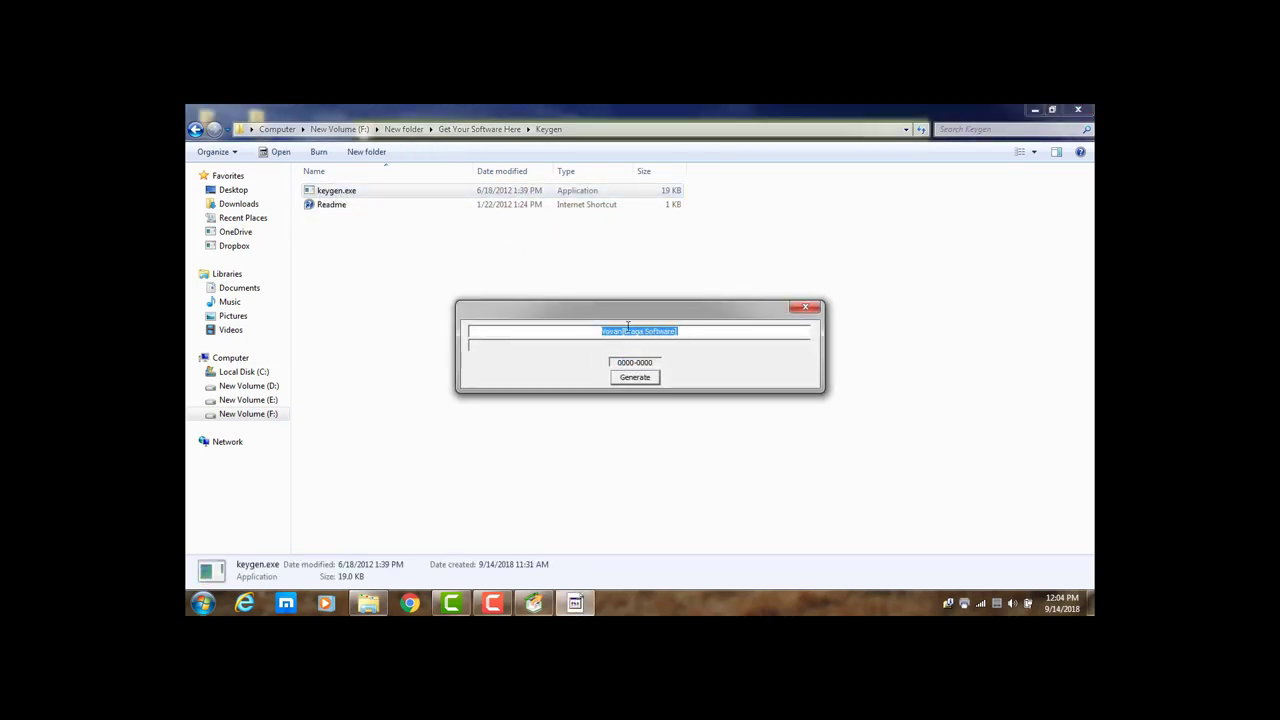
pyautogui.rightClick(637, 331)
pyautogui.click(690, 376)
# - Switch to Stellar Phoenix, register with the option "I have the activation key", and paste the copied user name into the activation form
pyautogui.click(534, 605)
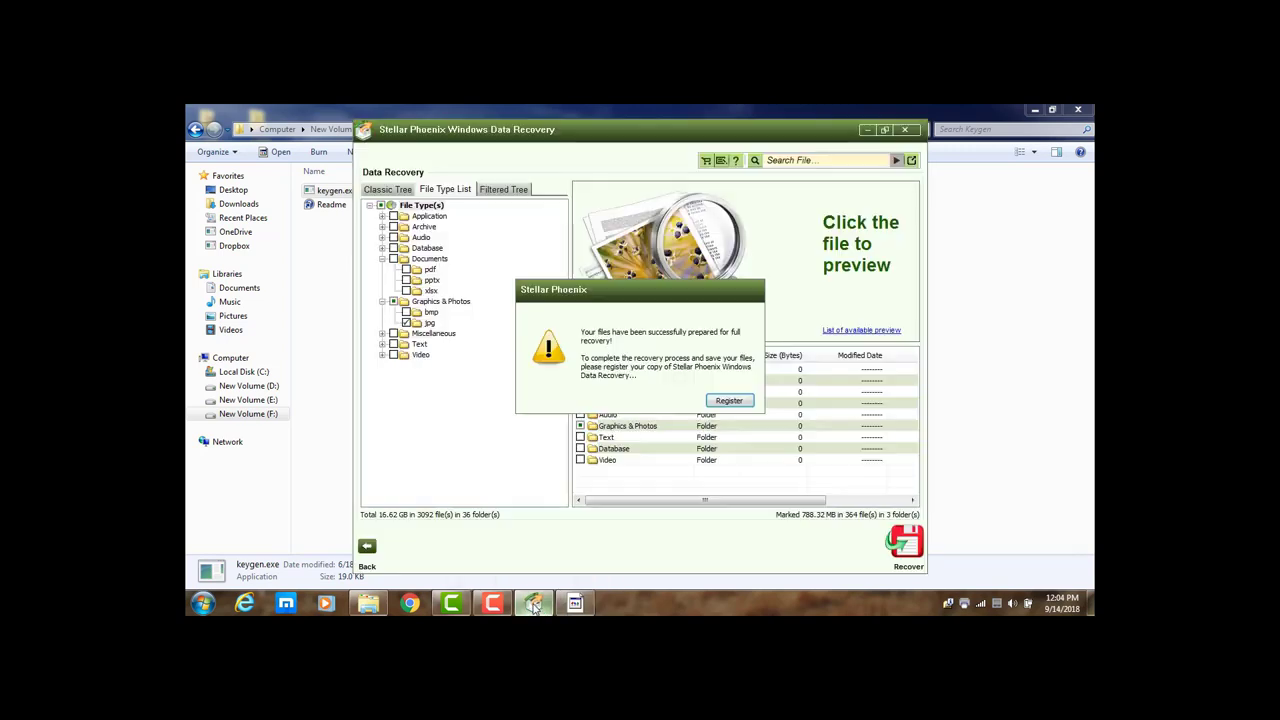
pyautogui.click(730, 401)
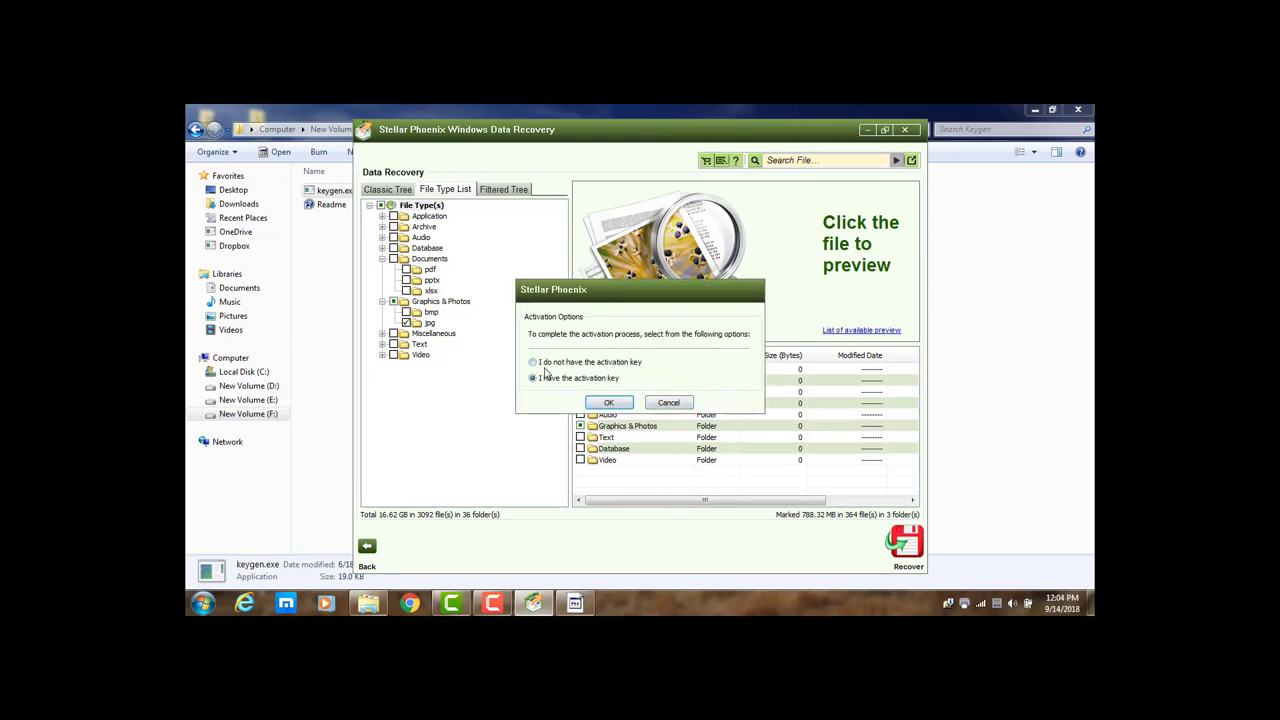
pyautogui.press('Return')
pyautogui.click(609, 403)
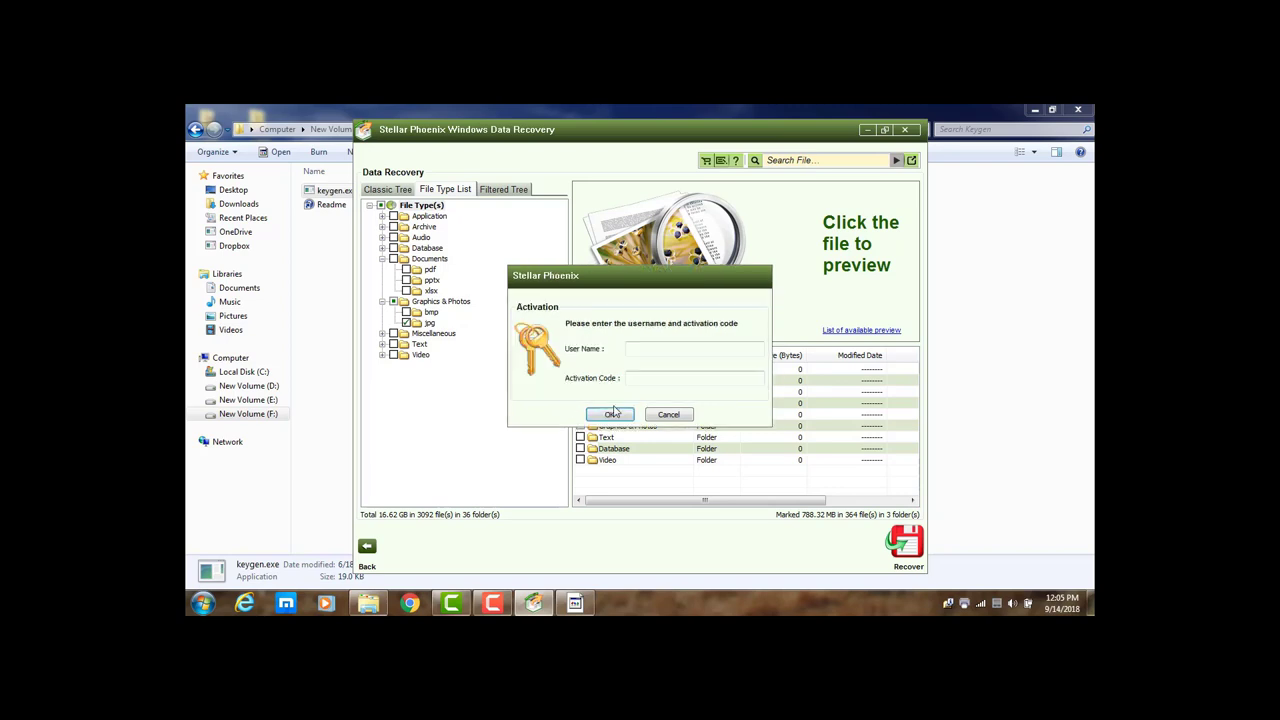
pyautogui.rightClick(662, 349)
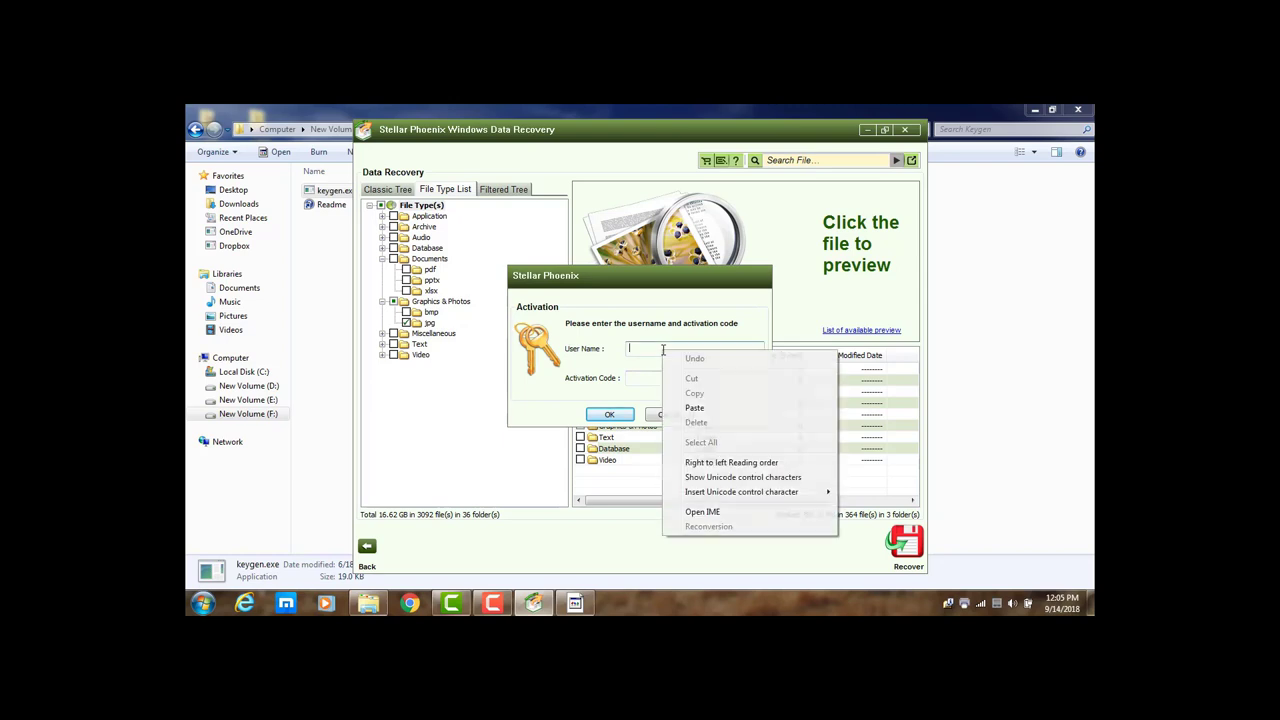
pyautogui.click(695, 410)
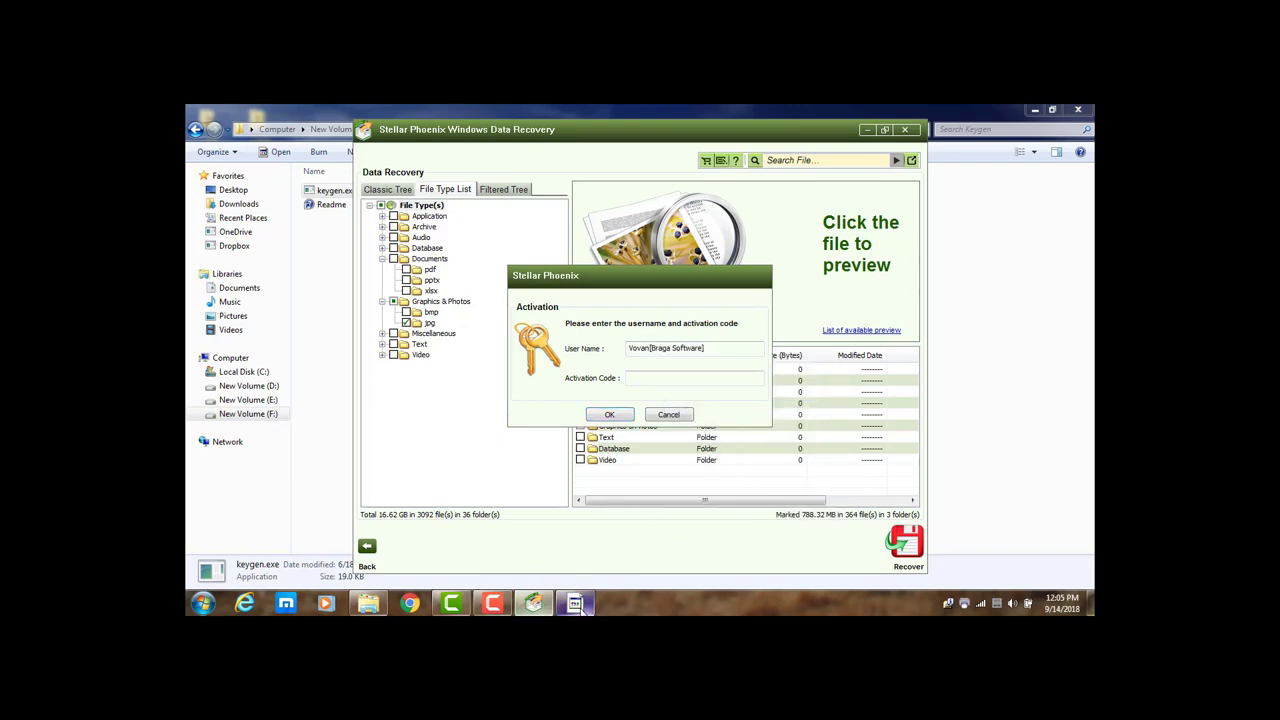
# - Switch to the keygen window, generate an activation code, and copy the user name again
pyautogui.click(533, 603)
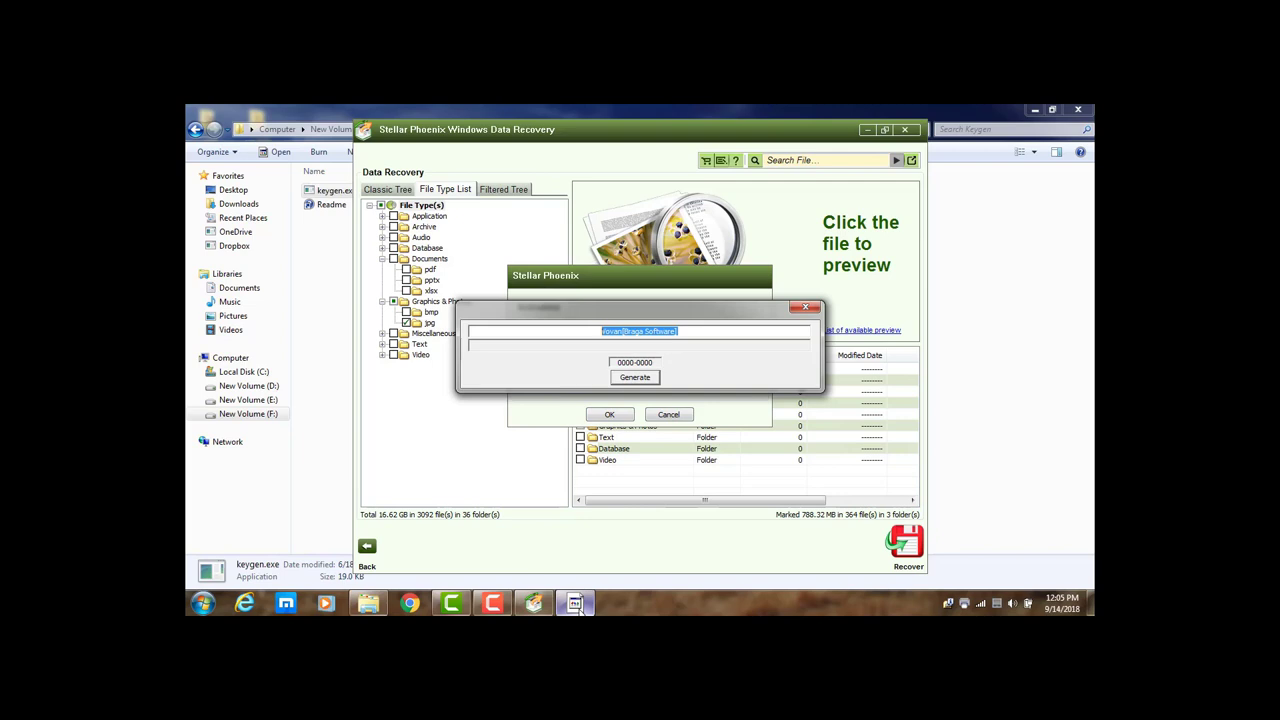
pyautogui.click(645, 386)
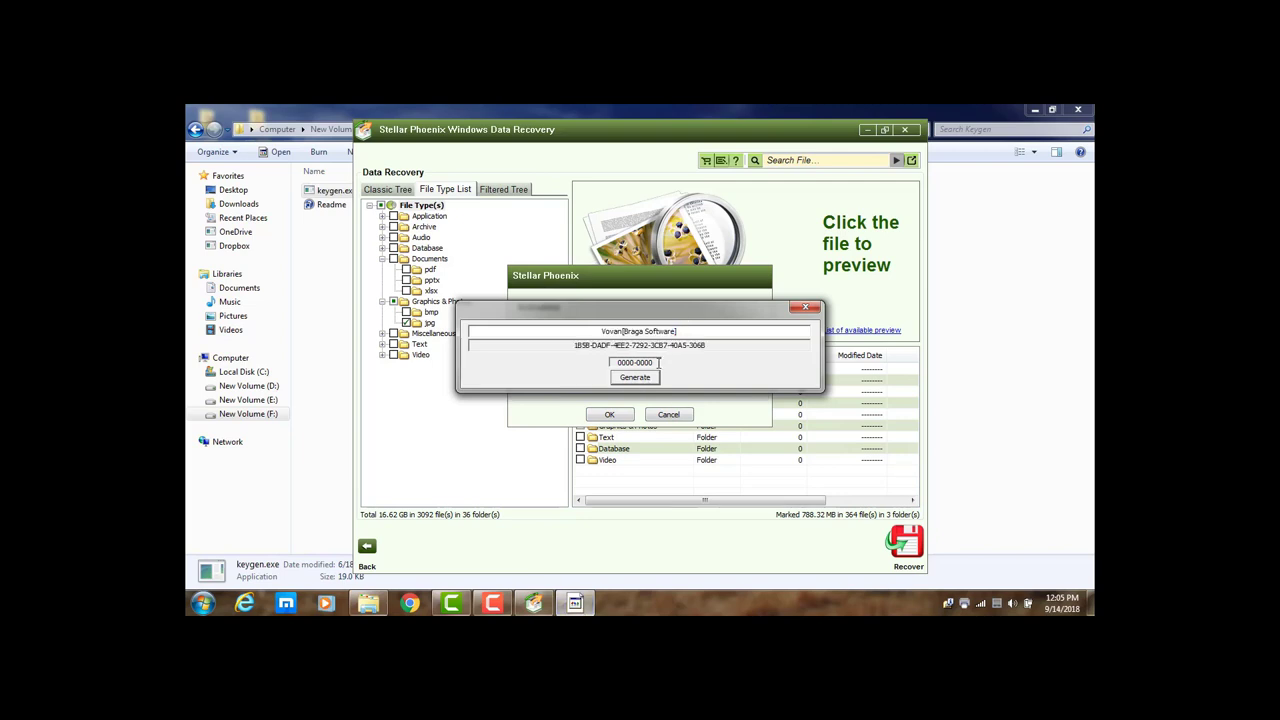
pyautogui.moveTo(684, 331); pyautogui.dragTo(591, 331)
pyautogui.rightClick(645, 331)
pyautogui.click(690, 375)
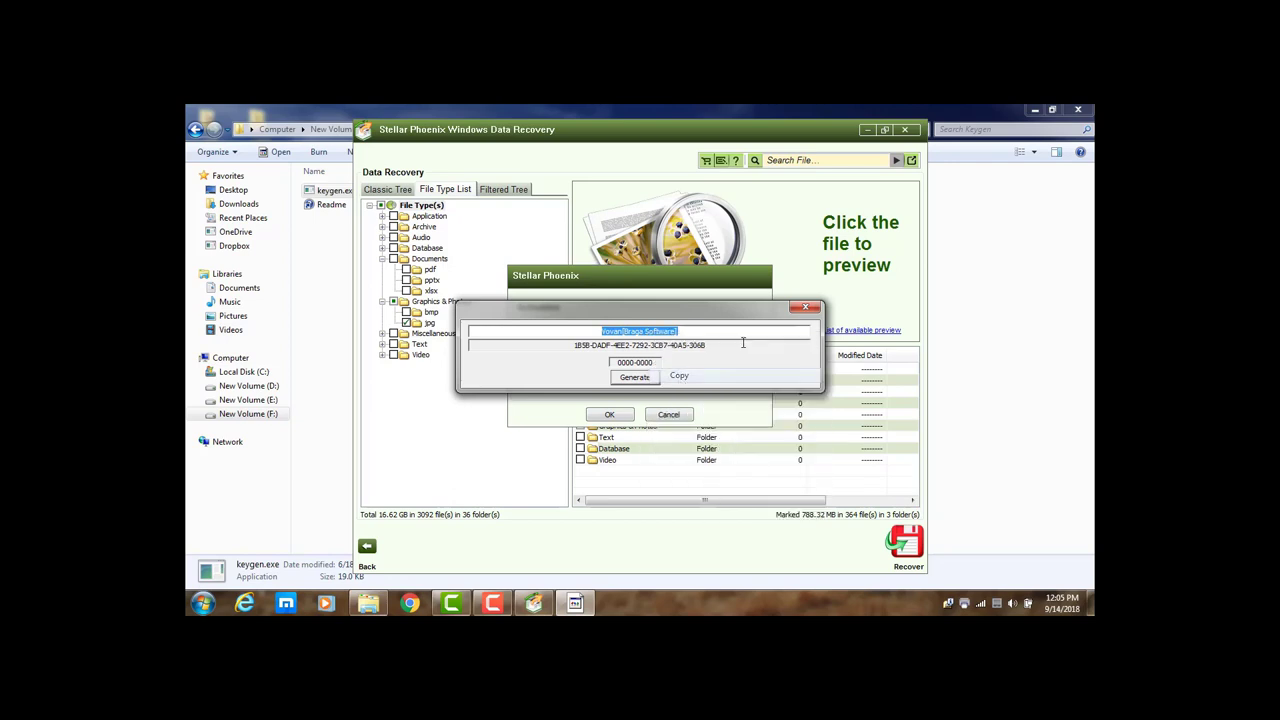
# - Return to the Stellar Phoenix activation form and replace the user name with the copied one
pyautogui.click(805, 307)
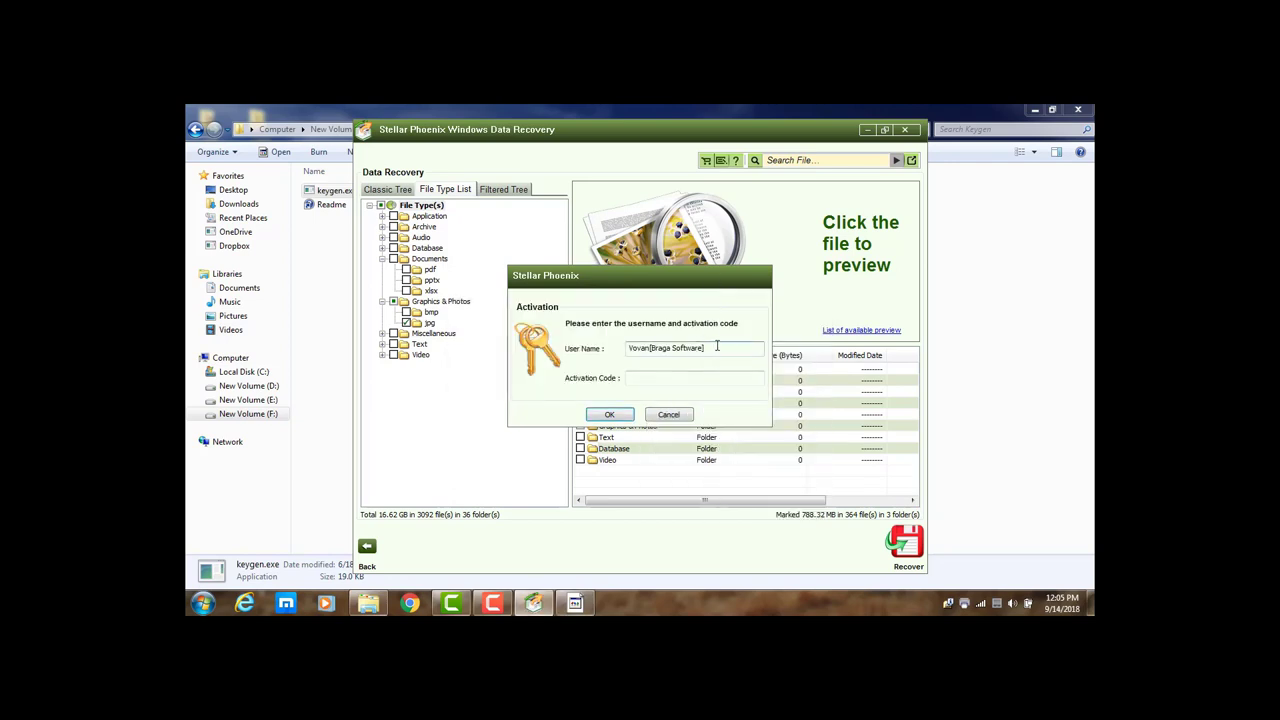
pyautogui.moveTo(717, 346); pyautogui.dragTo(627, 347)
pyautogui.rightClick(660, 345)
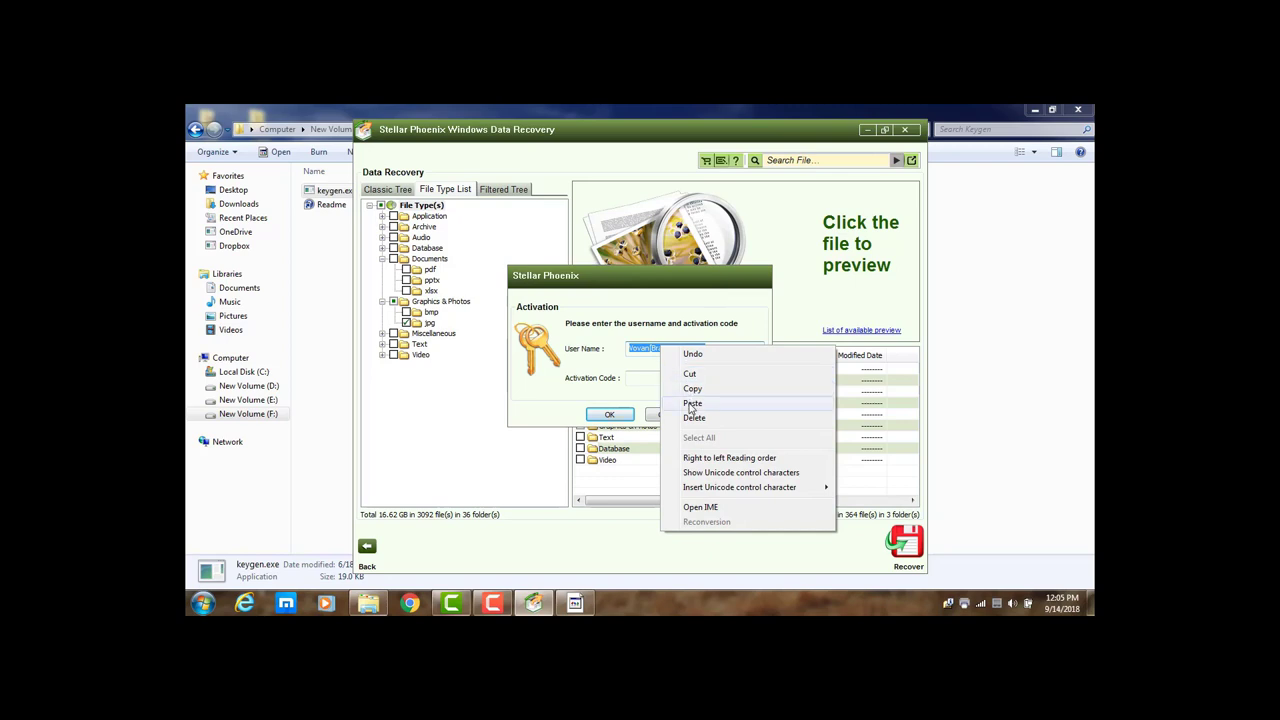
pyautogui.click(692, 404)
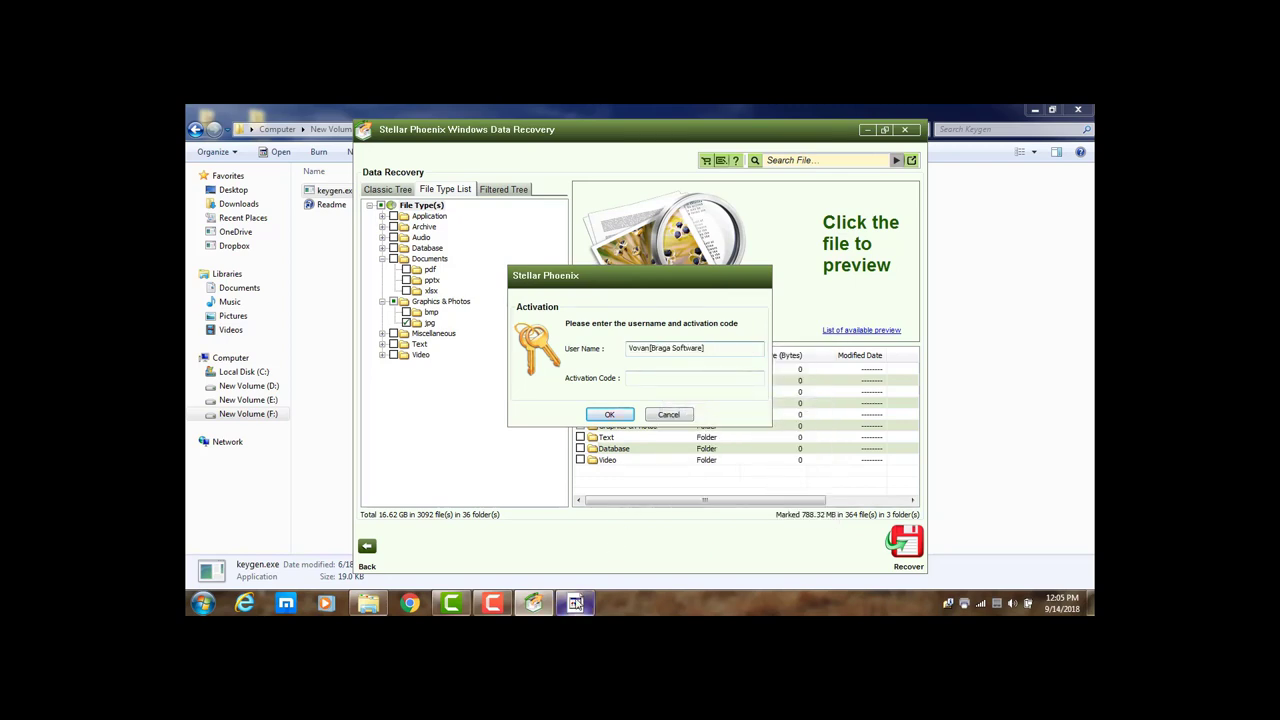
# - Switch back to the keygen window and copy the generated activation code
pyautogui.moveTo(577, 606)
pyautogui.click(600, 556)
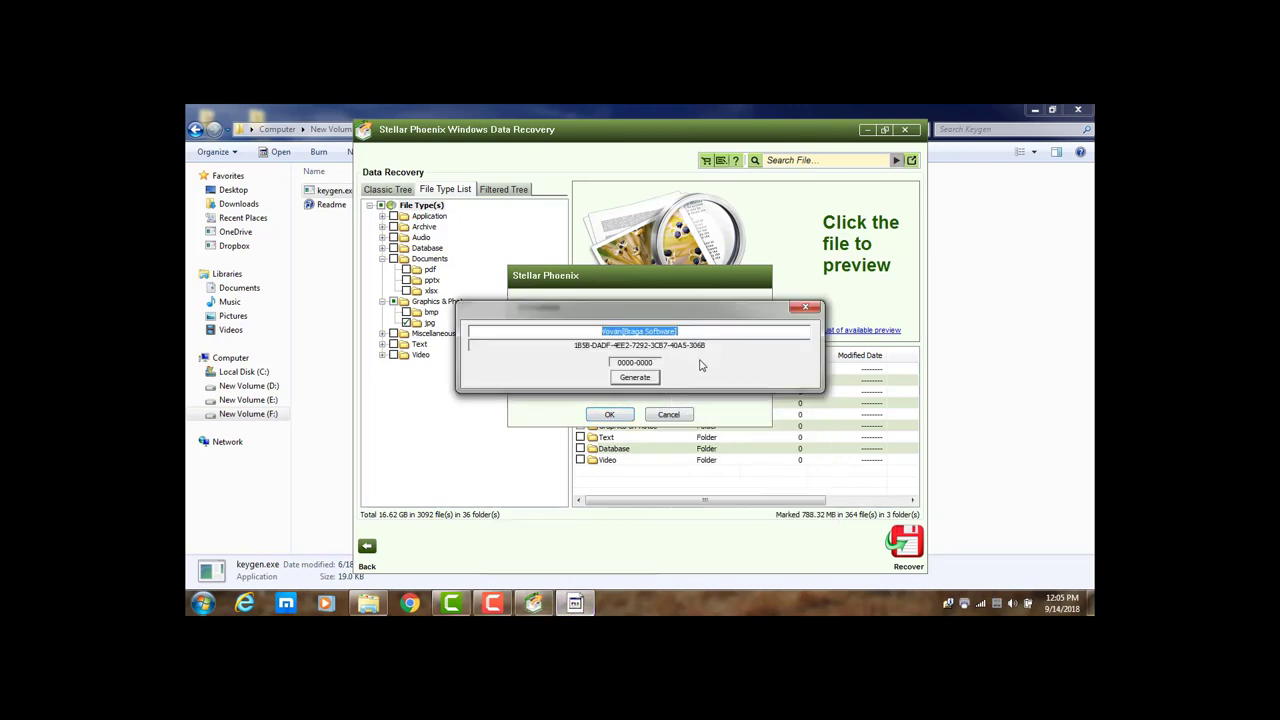
pyautogui.moveTo(713, 345); pyautogui.dragTo(563, 343)
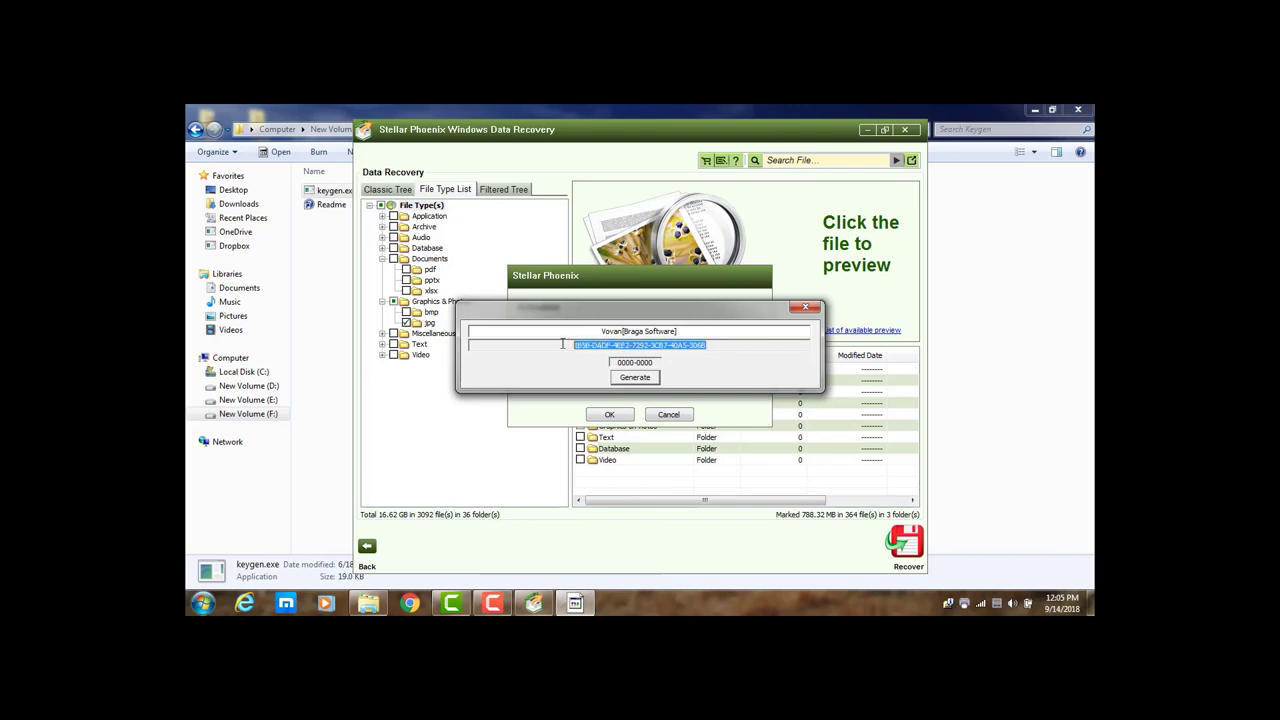
pyautogui.rightClick(620, 346)
pyautogui.click(655, 399)
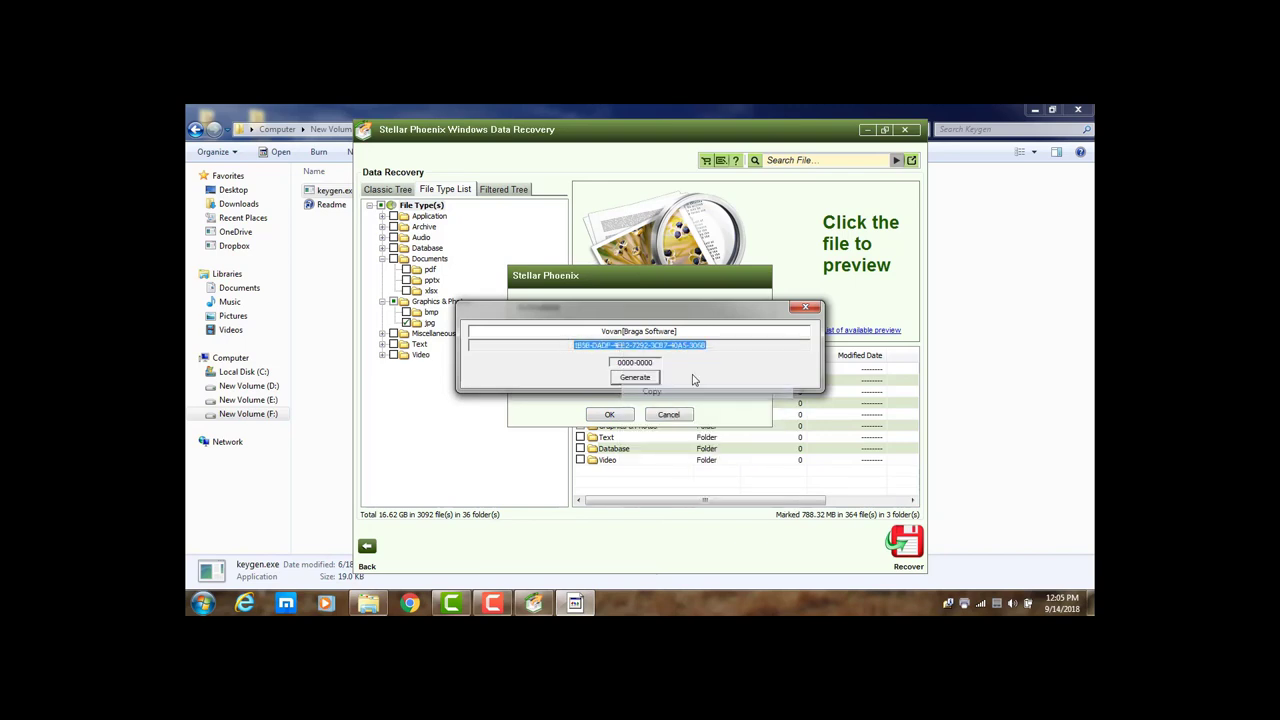
# - Paste the activation code into the Stellar Phoenix activation form, submit it, and dismiss the confirmation
pyautogui.click(711, 283)
pyautogui.rightClick(668, 381)
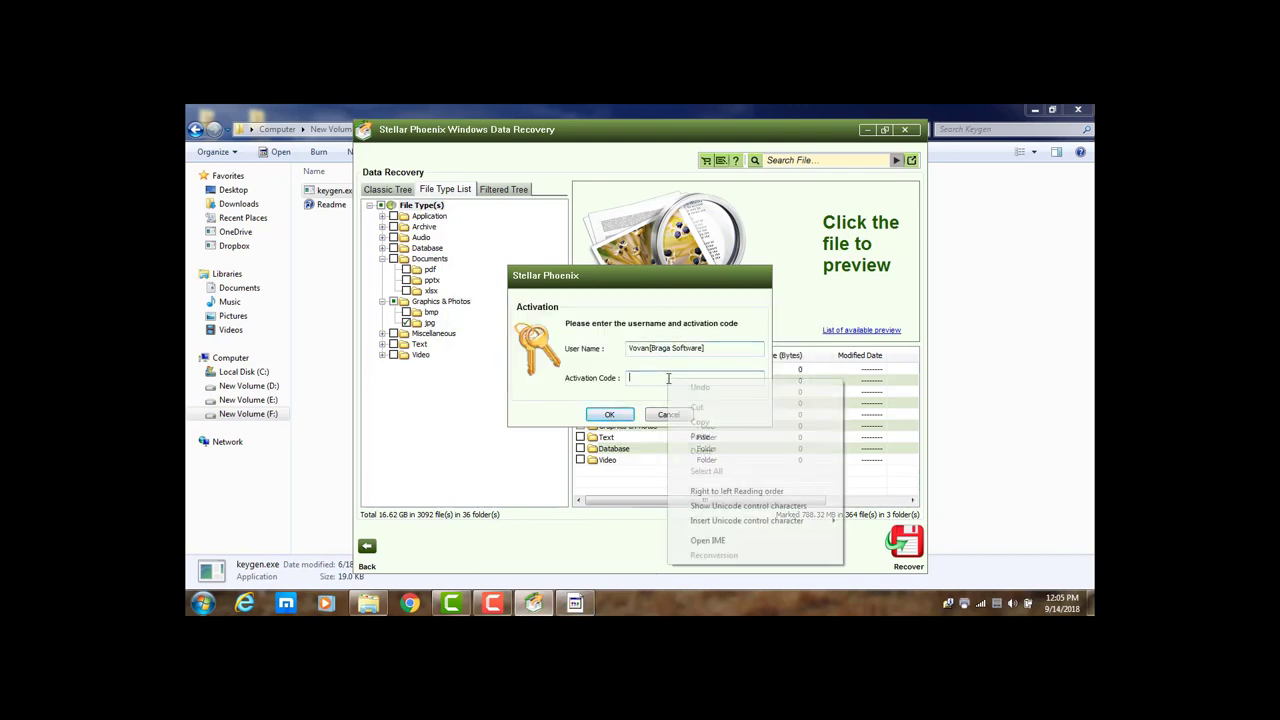
pyautogui.click(710, 443)
pyautogui.click(609, 418)
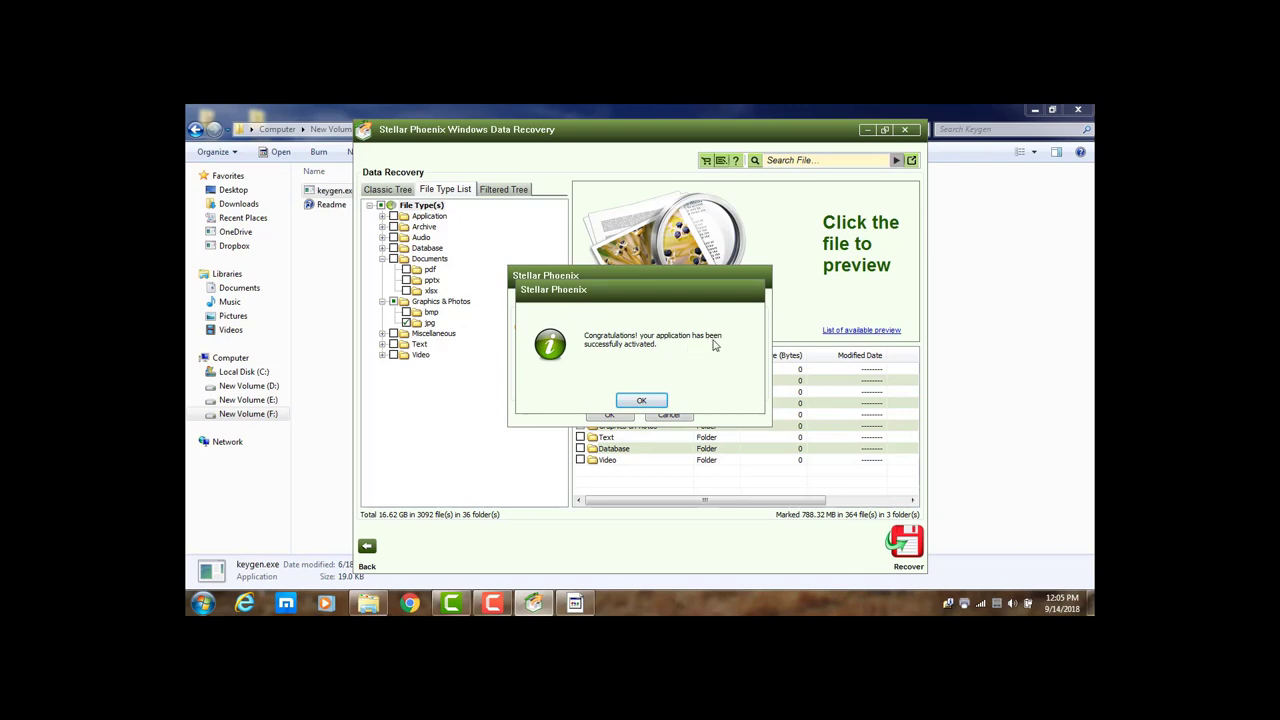
pyautogui.click(642, 401)
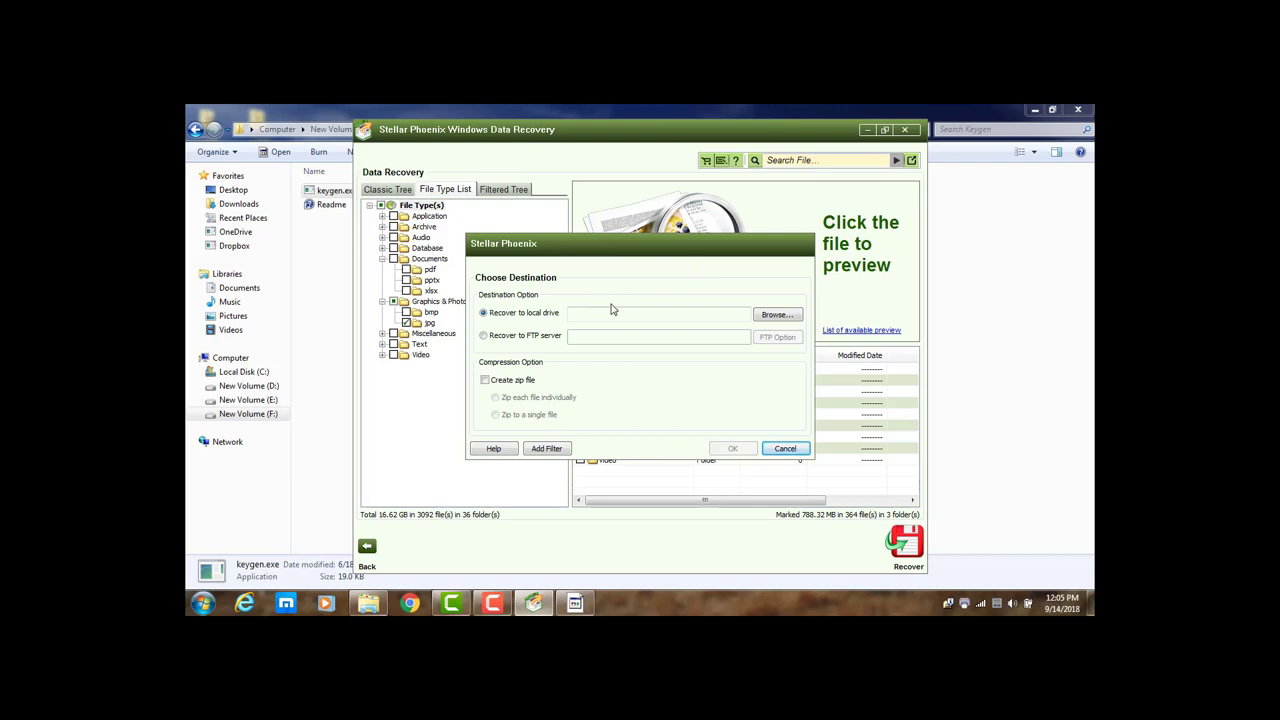
# - Switch to File Explorer, go back to the Computer overview to check the available drives, and close the window
pyautogui.click(320, 321)
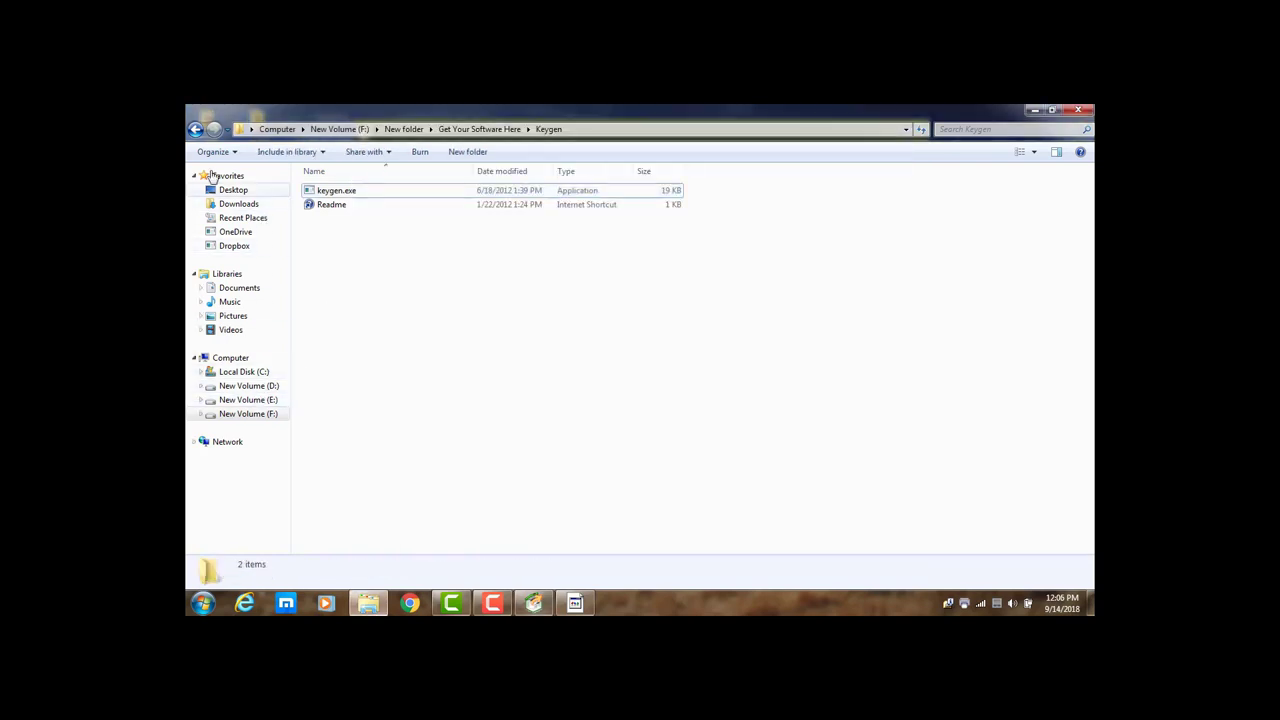
pyautogui.click(196, 130)
pyautogui.click(196, 130)
pyautogui.click(196, 130)
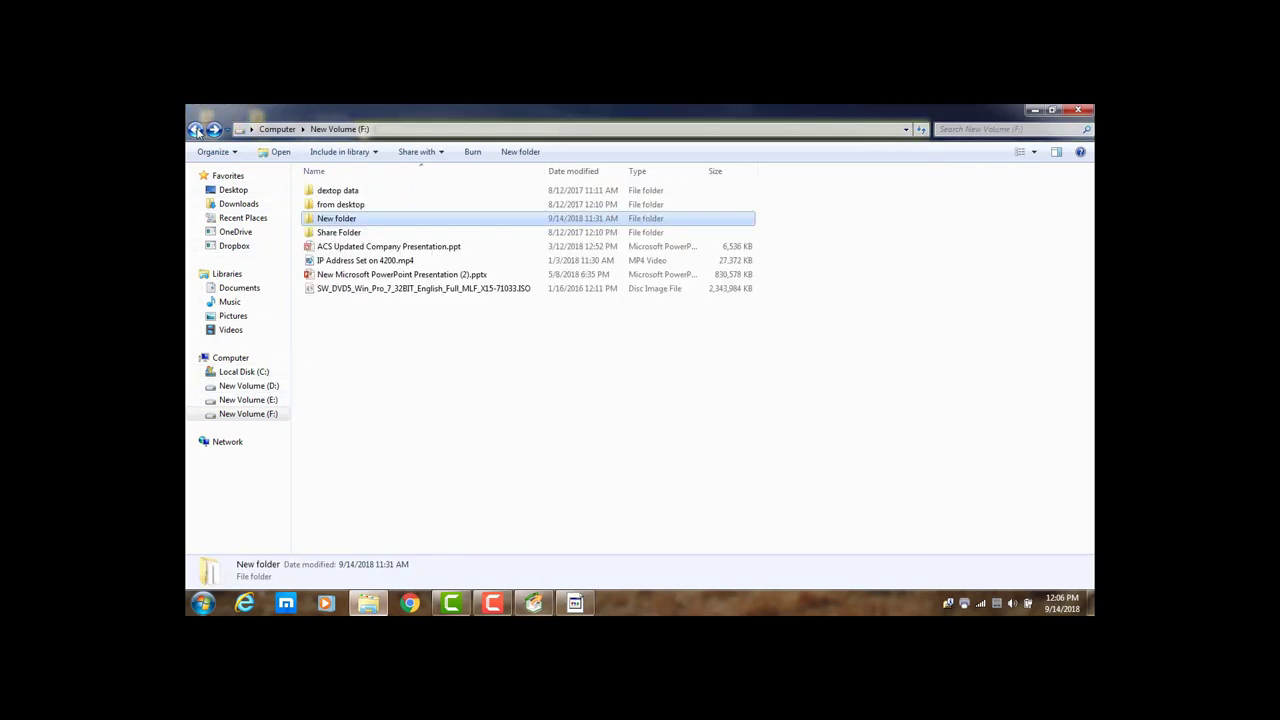
pyautogui.click(196, 130)
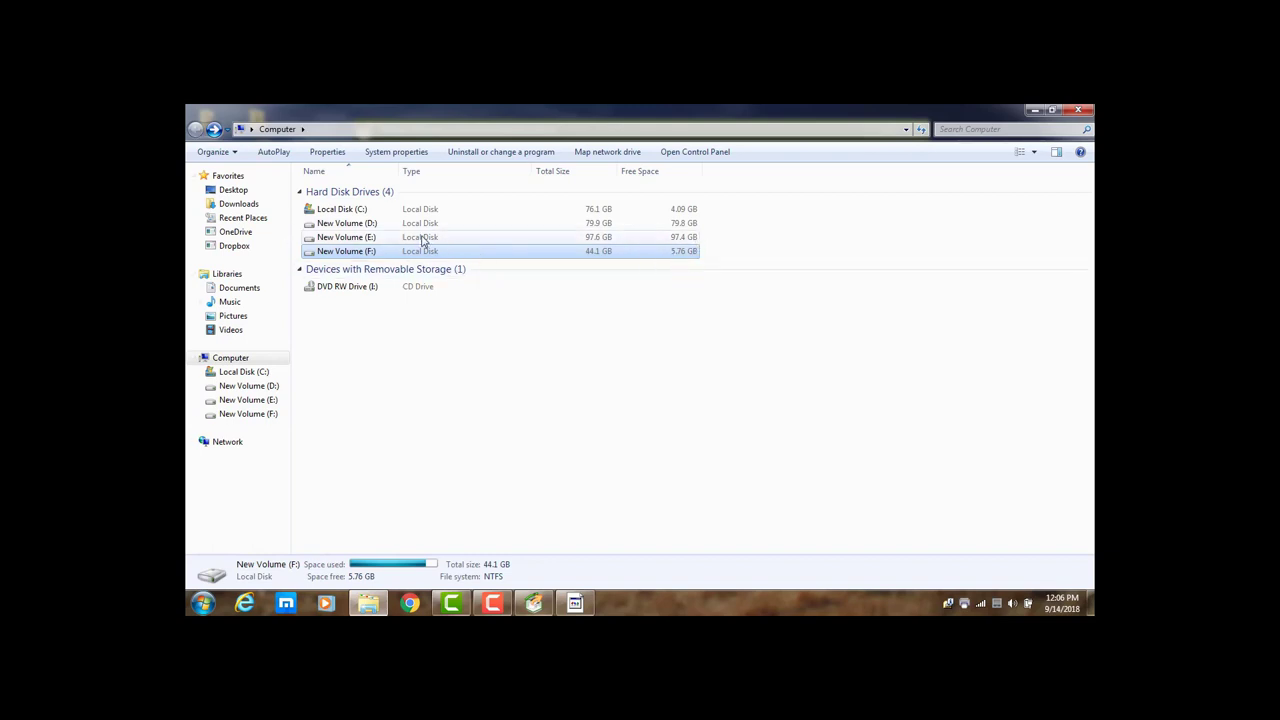
pyautogui.click(1078, 109)
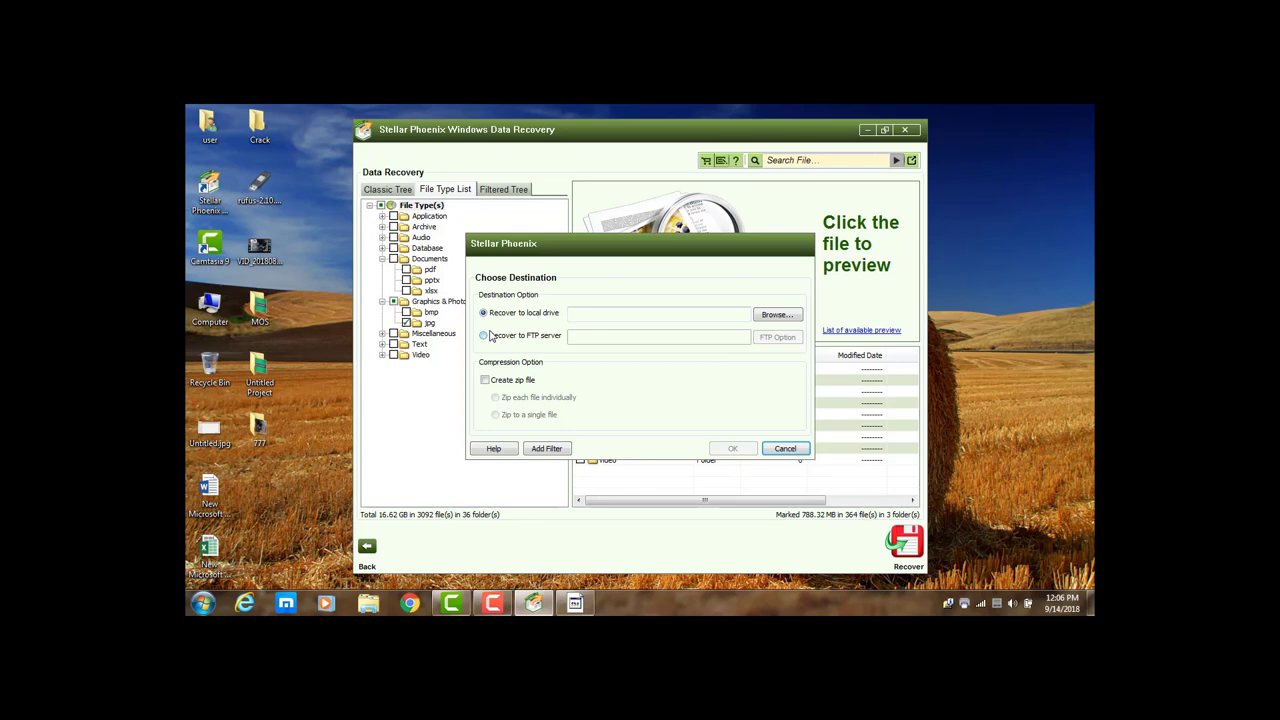
# - Recover the marked files to local drive E:, renaming all files whose names already exist there
pyautogui.click(776, 316)
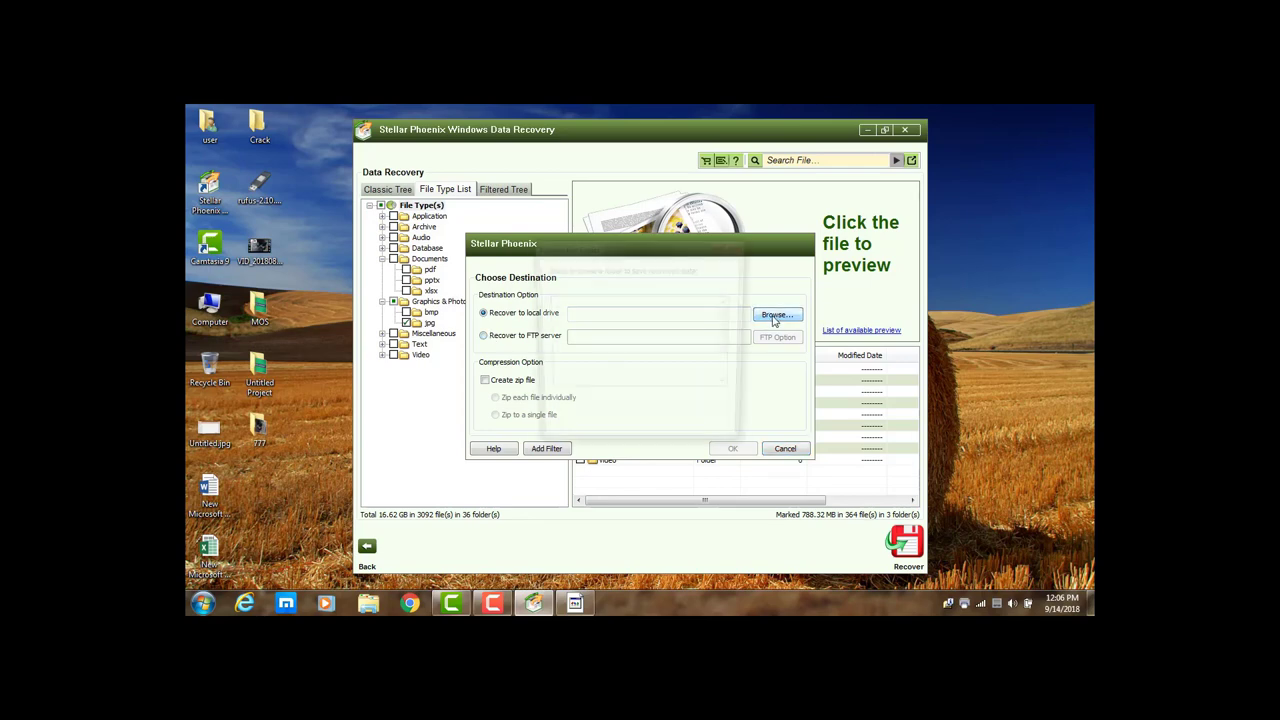
pyautogui.click(590, 346)
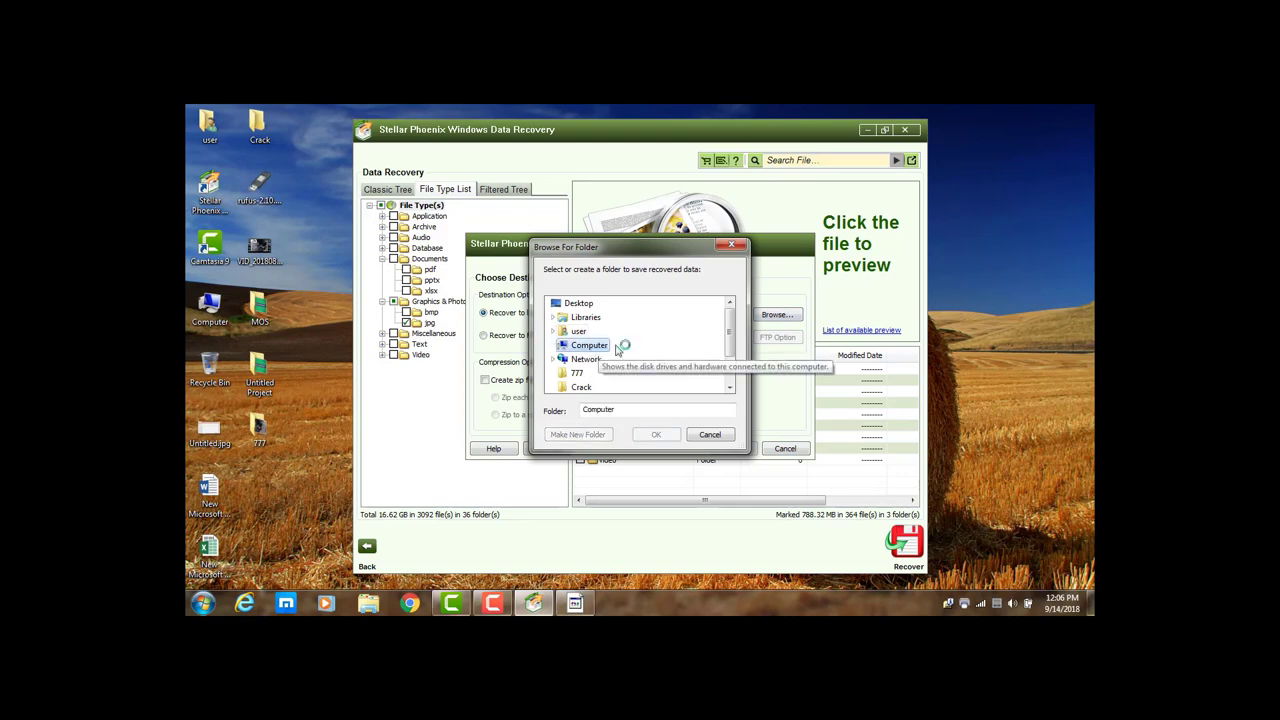
pyautogui.scroll(-1, 728, 330)
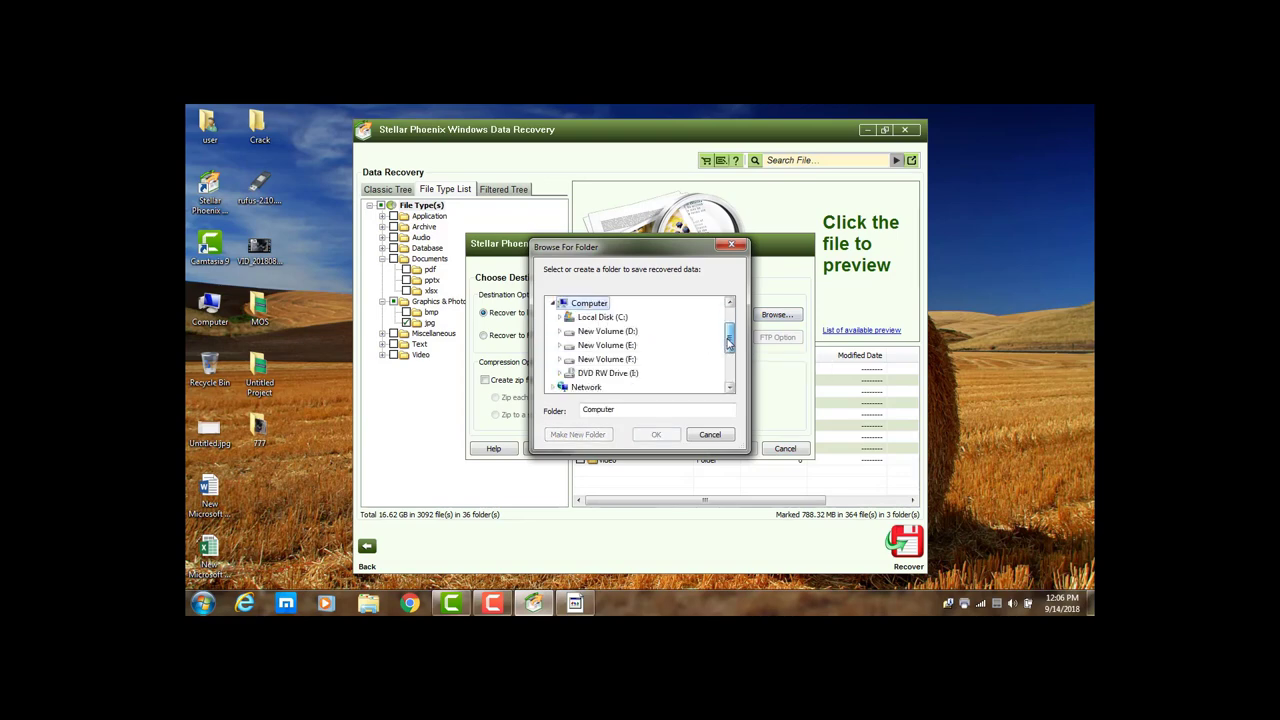
pyautogui.click(607, 345)
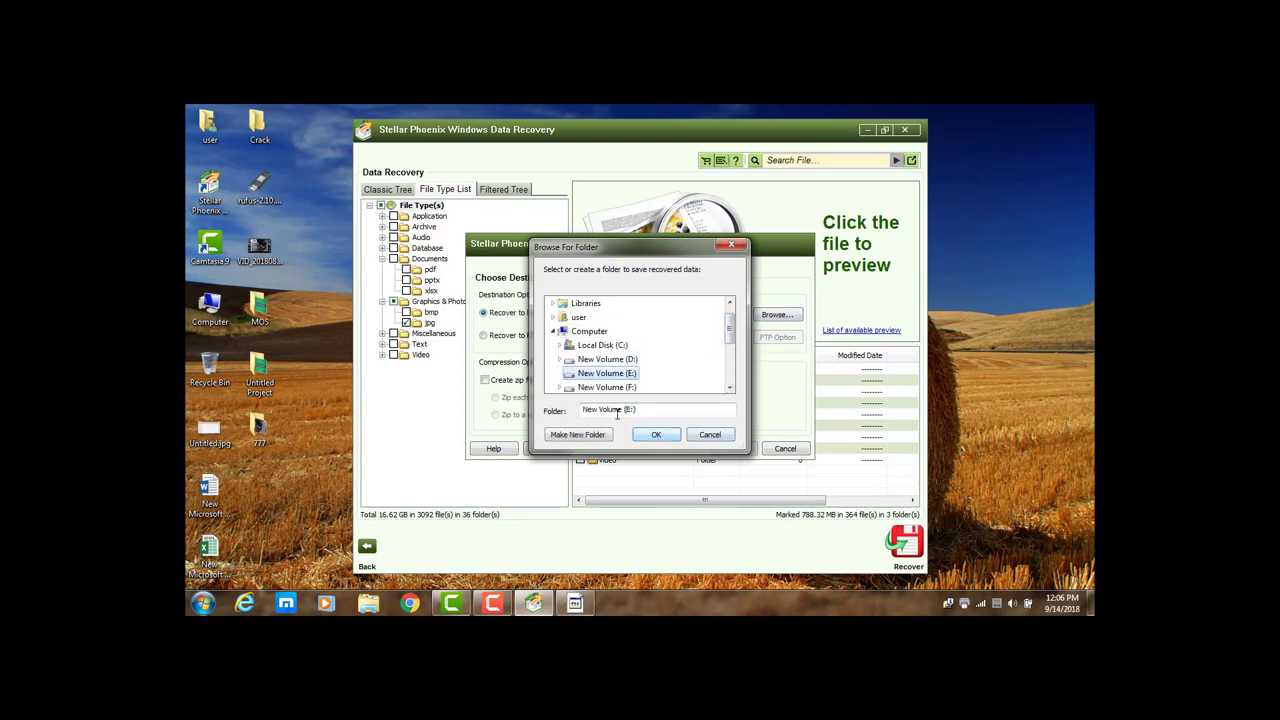
pyautogui.click(654, 437)
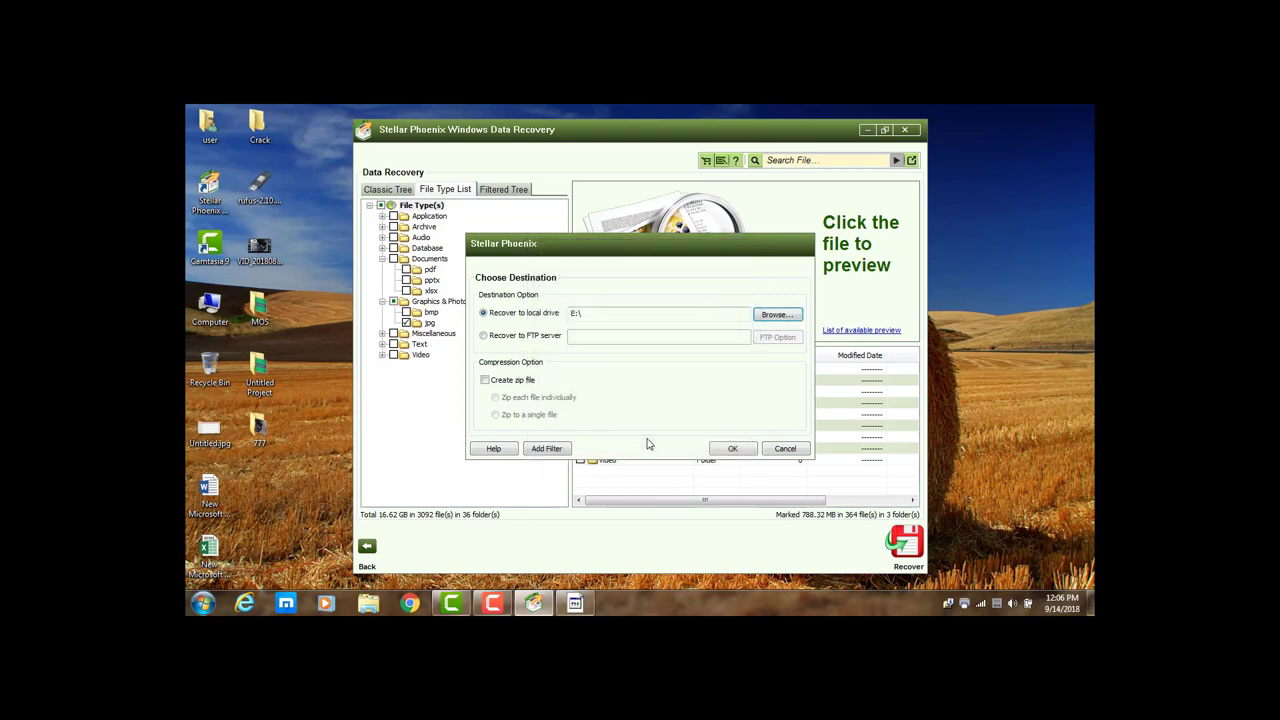
pyautogui.click(733, 450)
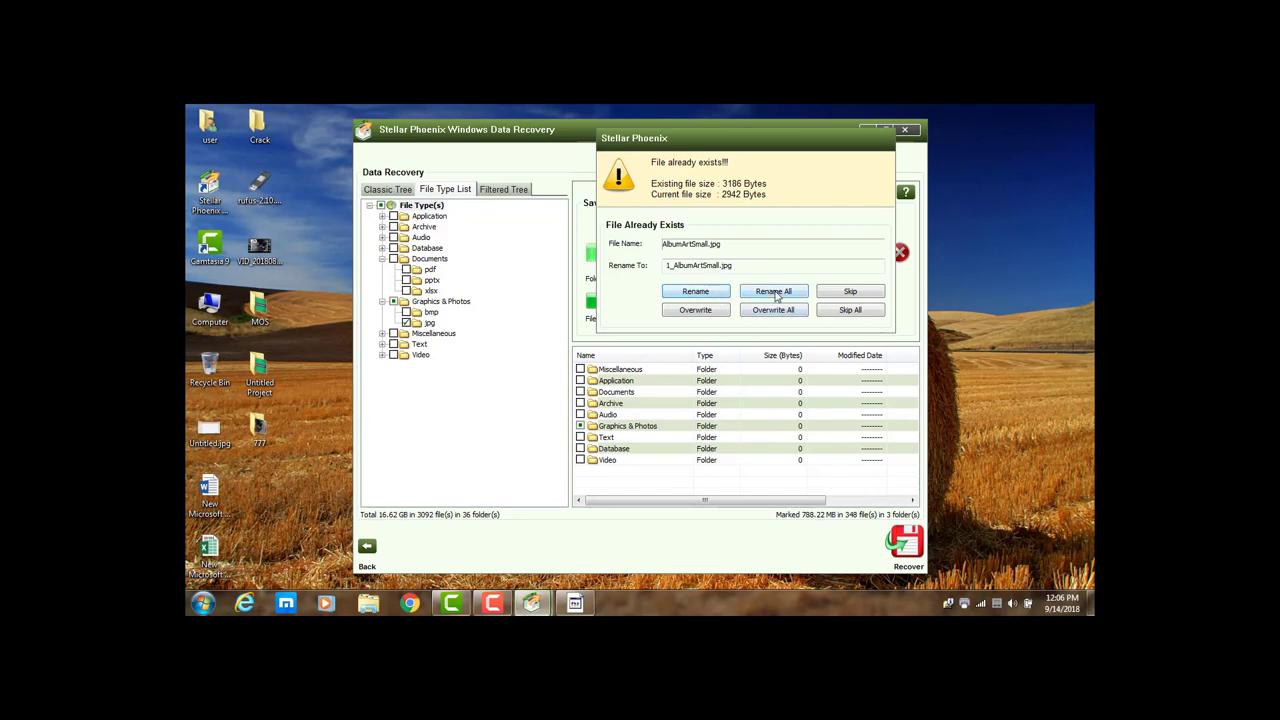
pyautogui.click(755, 292)
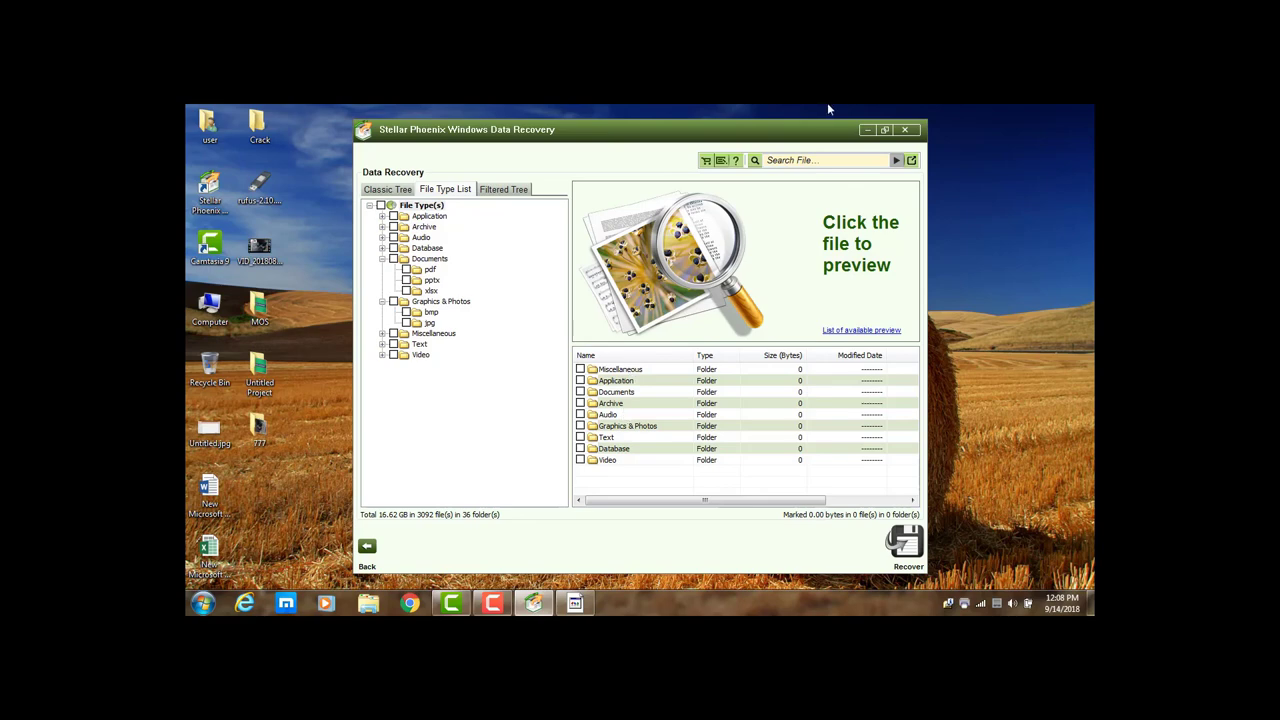
# - Minimize Stellar Phoenix, close the keygen window, and open the Graphics & Photos > jpg folder on drive E:
pyautogui.click(866, 131)
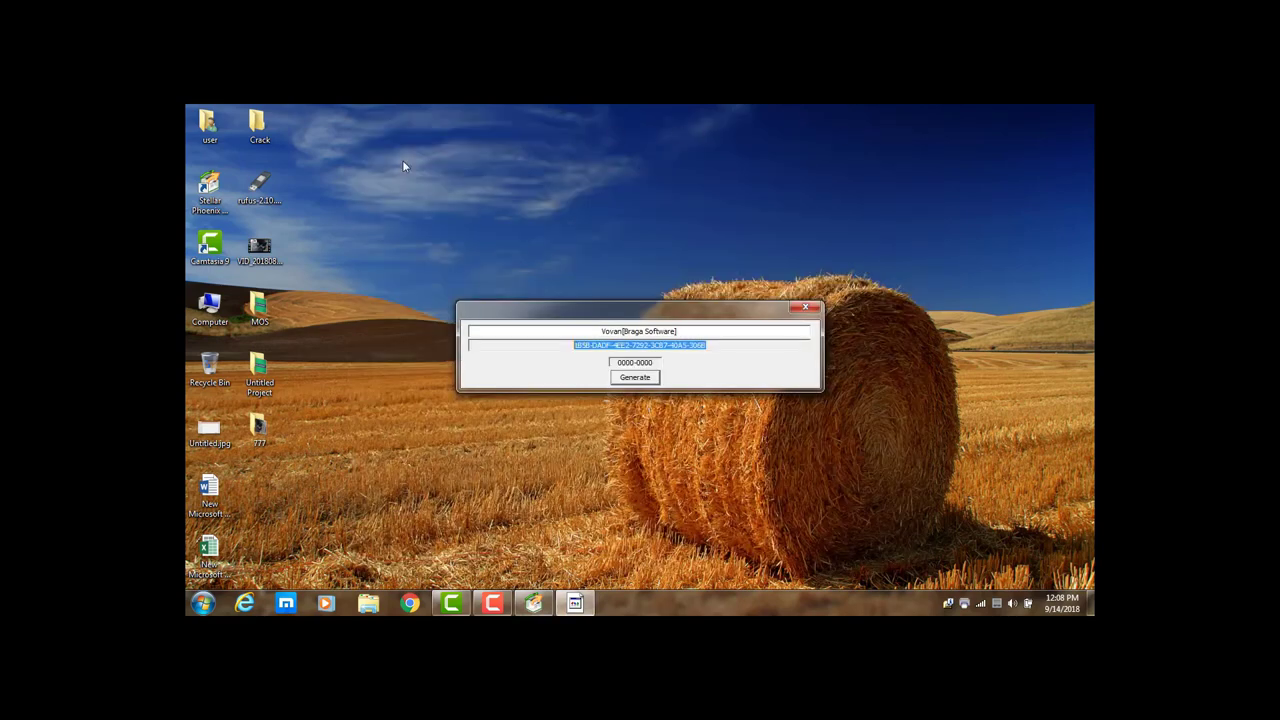
pyautogui.click(805, 307)
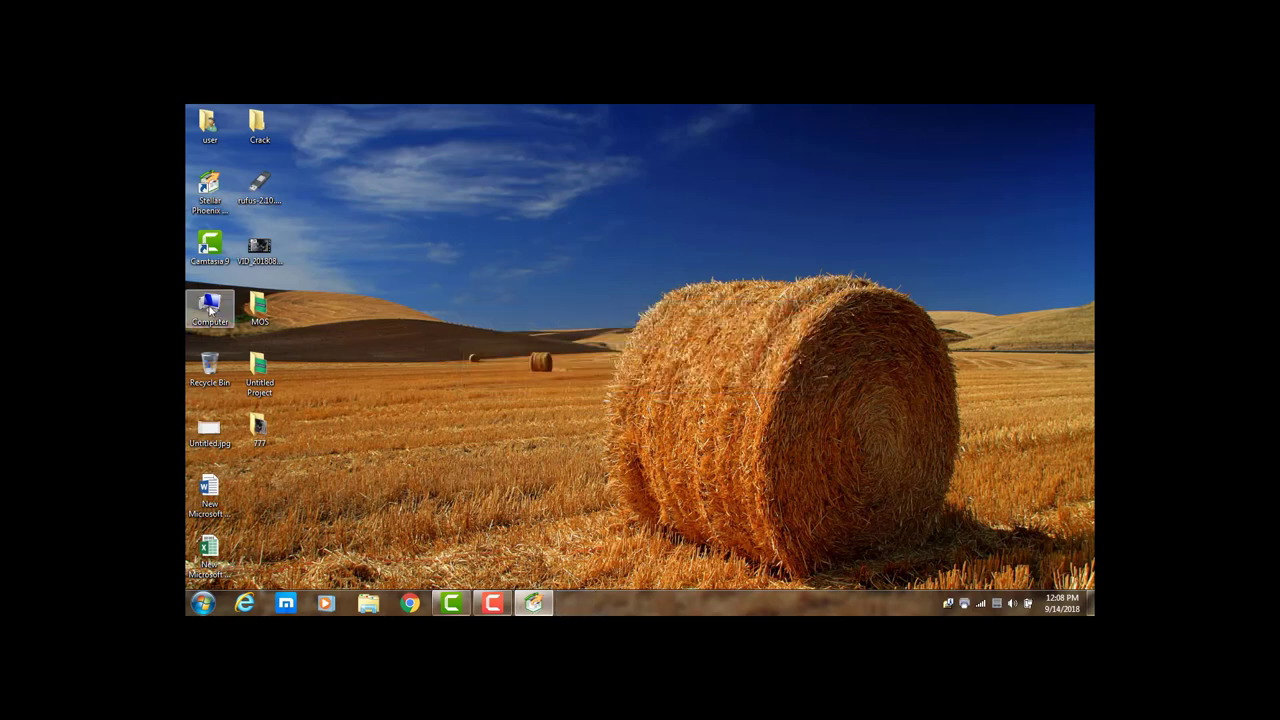
pyautogui.doubleClick(226, 311)
pyautogui.doubleClick(325, 238)
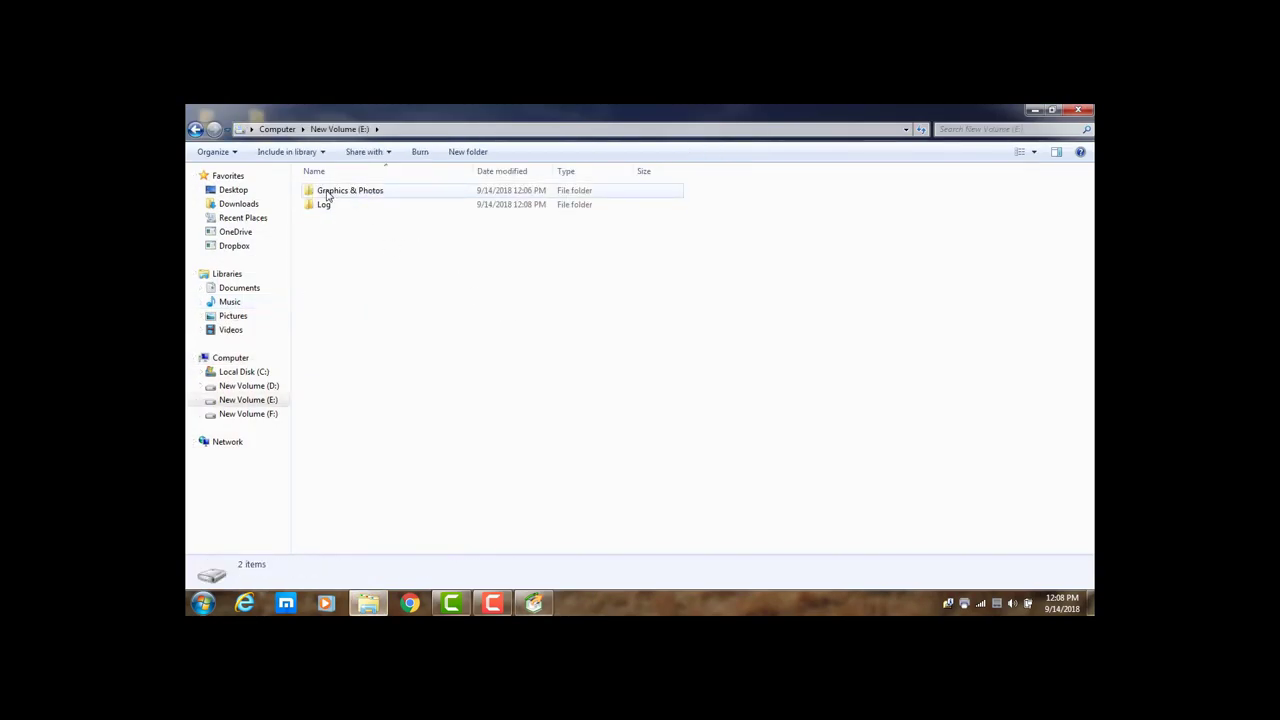
pyautogui.doubleClick(363, 196)
pyautogui.doubleClick(322, 192)
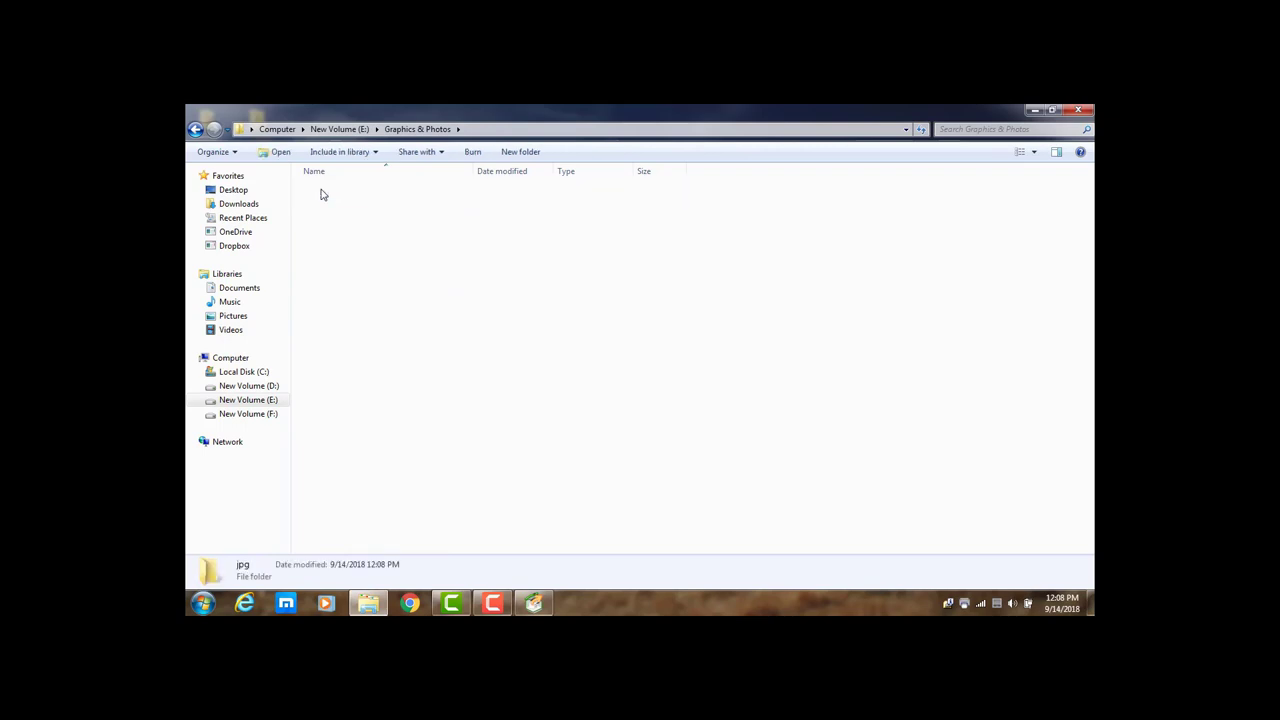
# - Look through the recovered pictures in the jpg folder, viewing 2_AlbumArtSmall.jpg and the images after it in Windows Photo Viewer
pyautogui.scroll(-15, 938, 378)
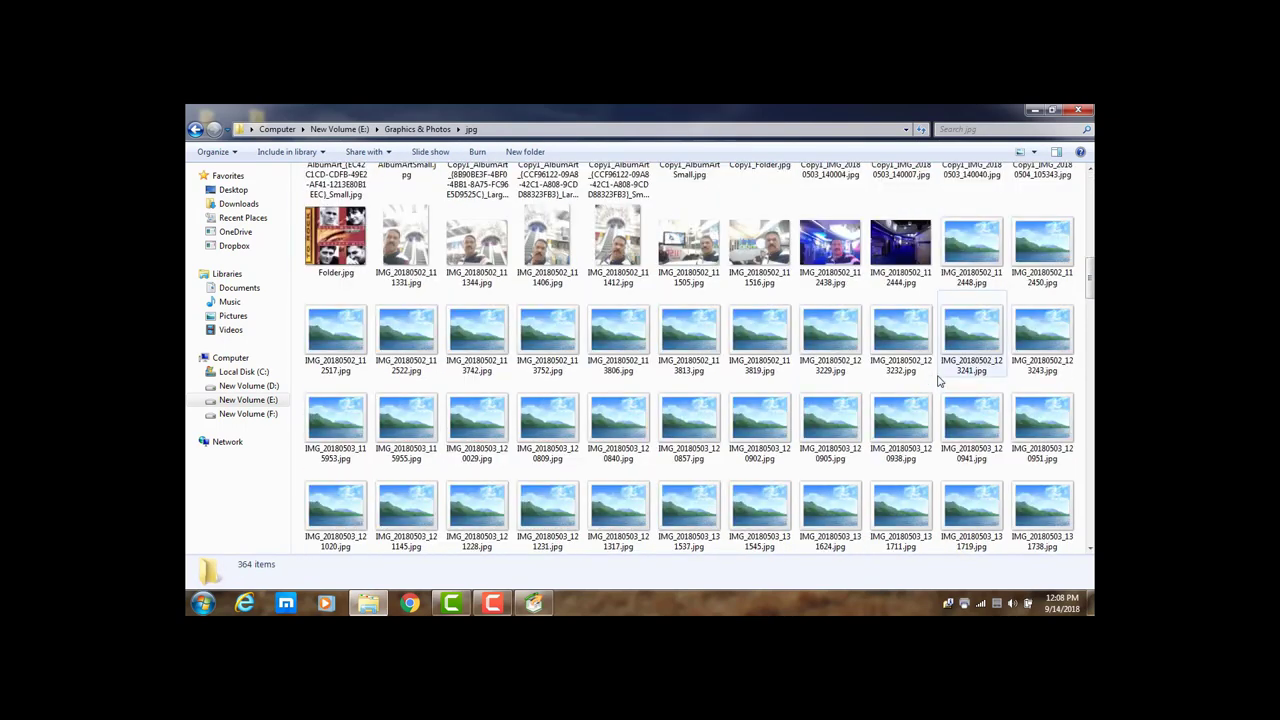
pyautogui.scroll(15, 938, 378)
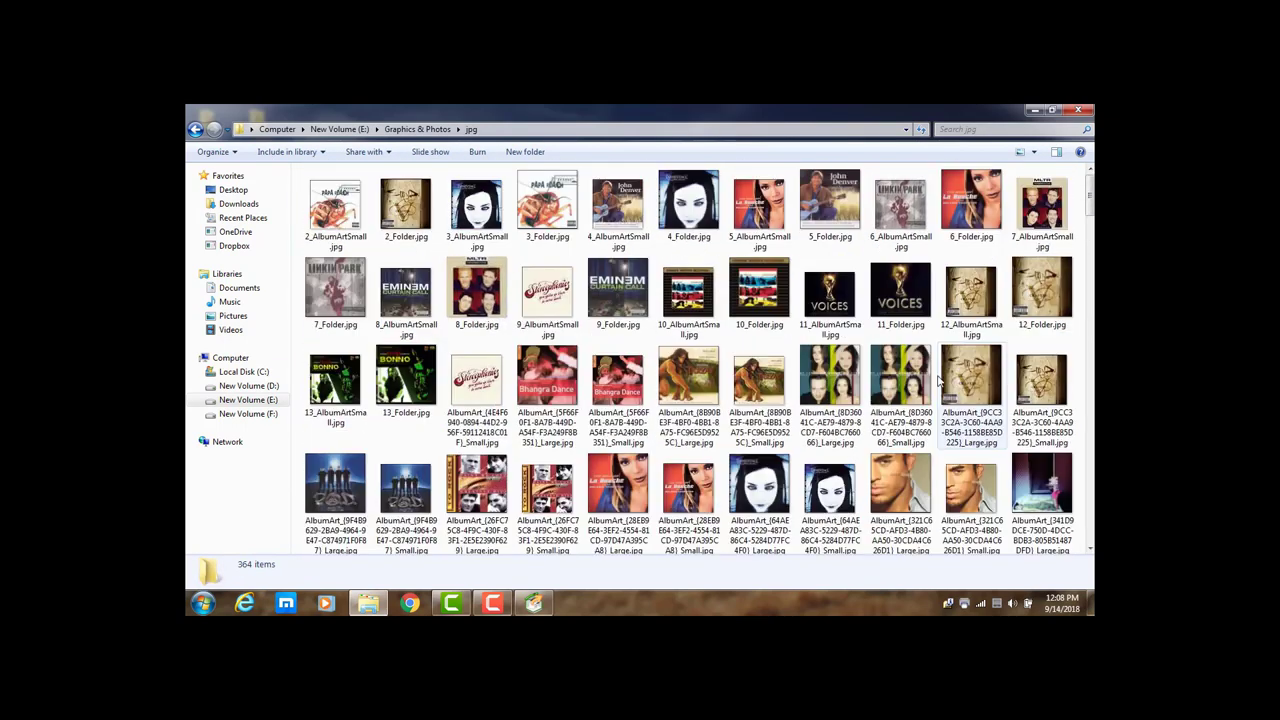
pyautogui.click(341, 209)
pyautogui.press('Return')
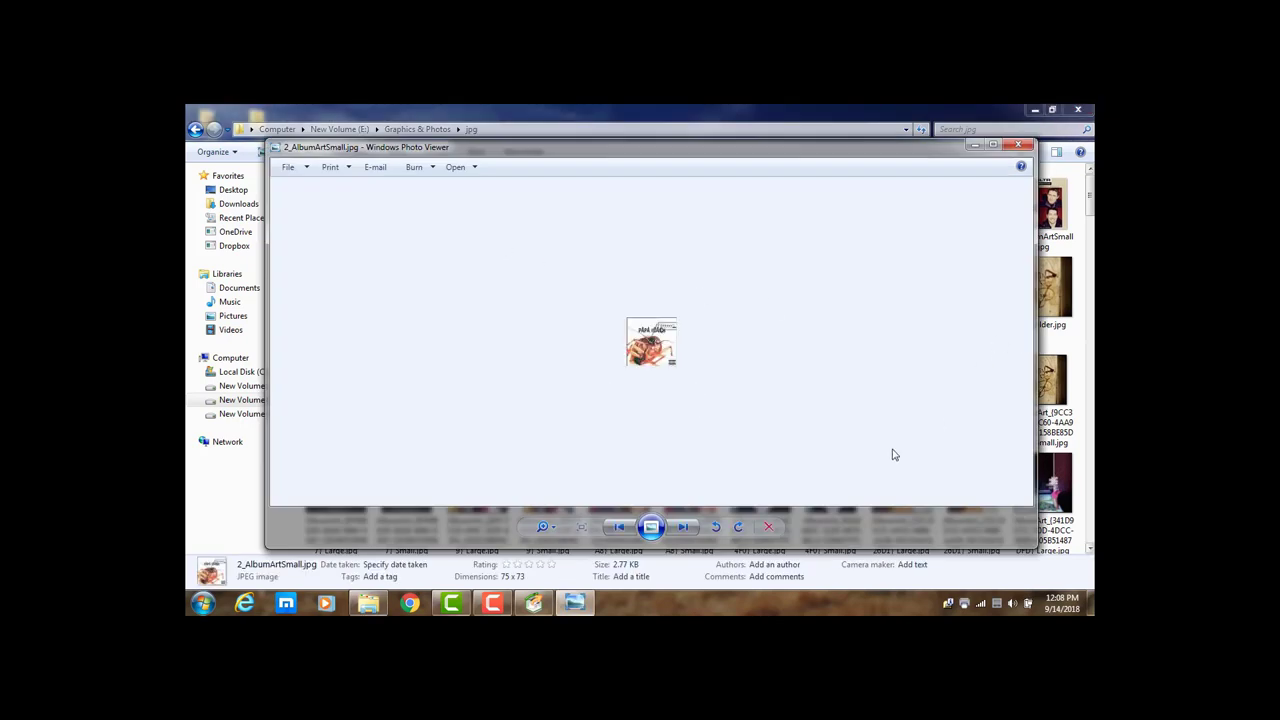
pyautogui.click(683, 527)
pyautogui.click(683, 527)
pyautogui.click(683, 527)
pyautogui.click(683, 527)
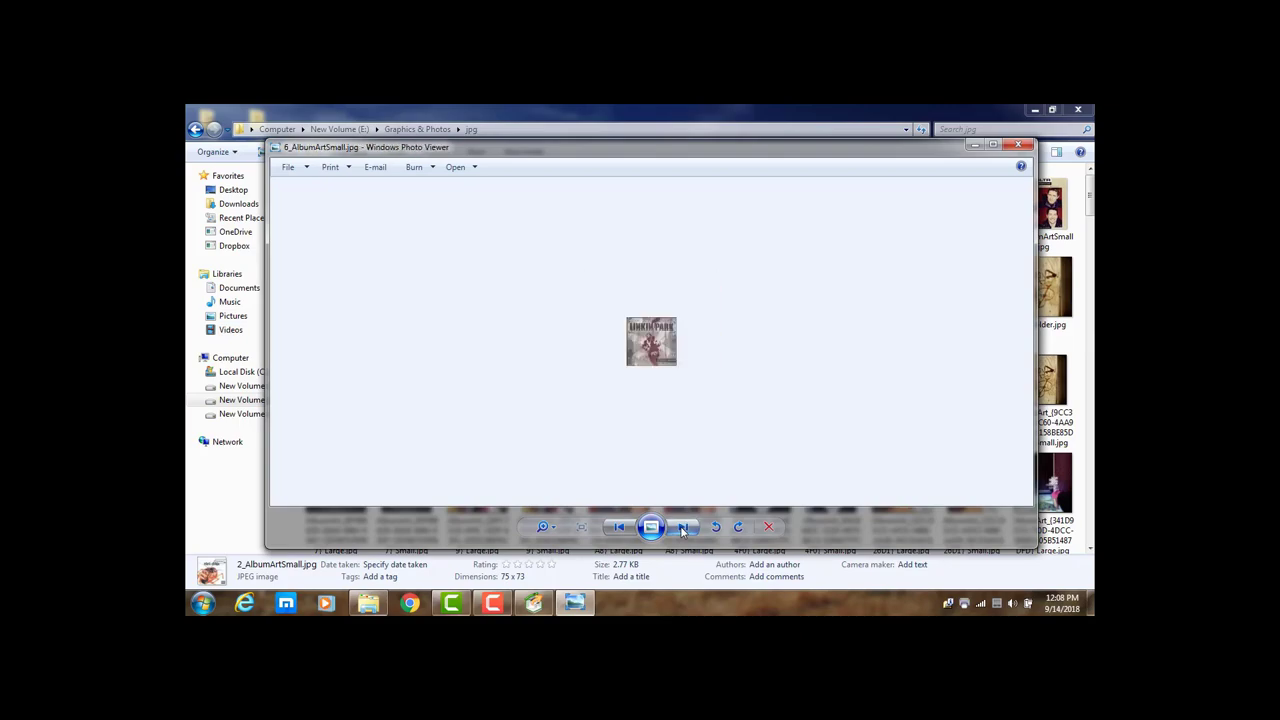
pyautogui.click(683, 527)
pyautogui.click(1018, 146)
# - Select all files in the jpg folder to check how many were recovered, clear the selection, and close the folder window
pyautogui.scroll(-15, 733, 340)
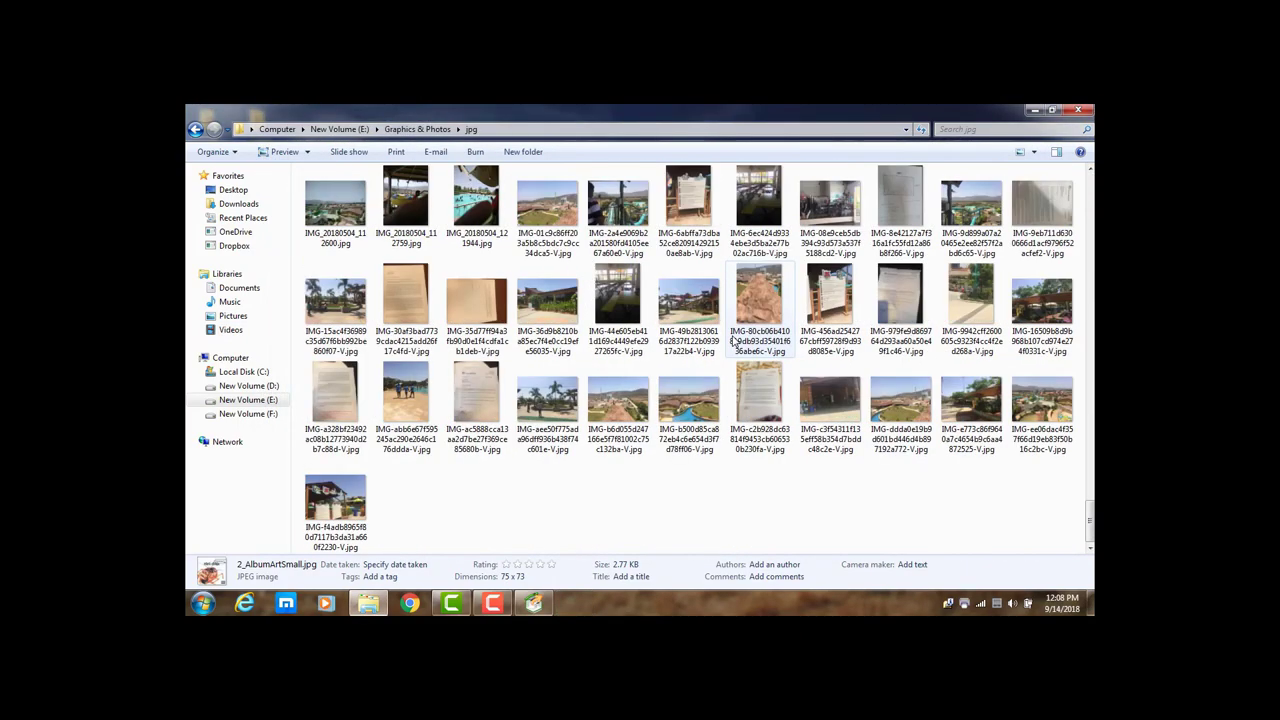
pyautogui.hotkey('ctrl', 'a')
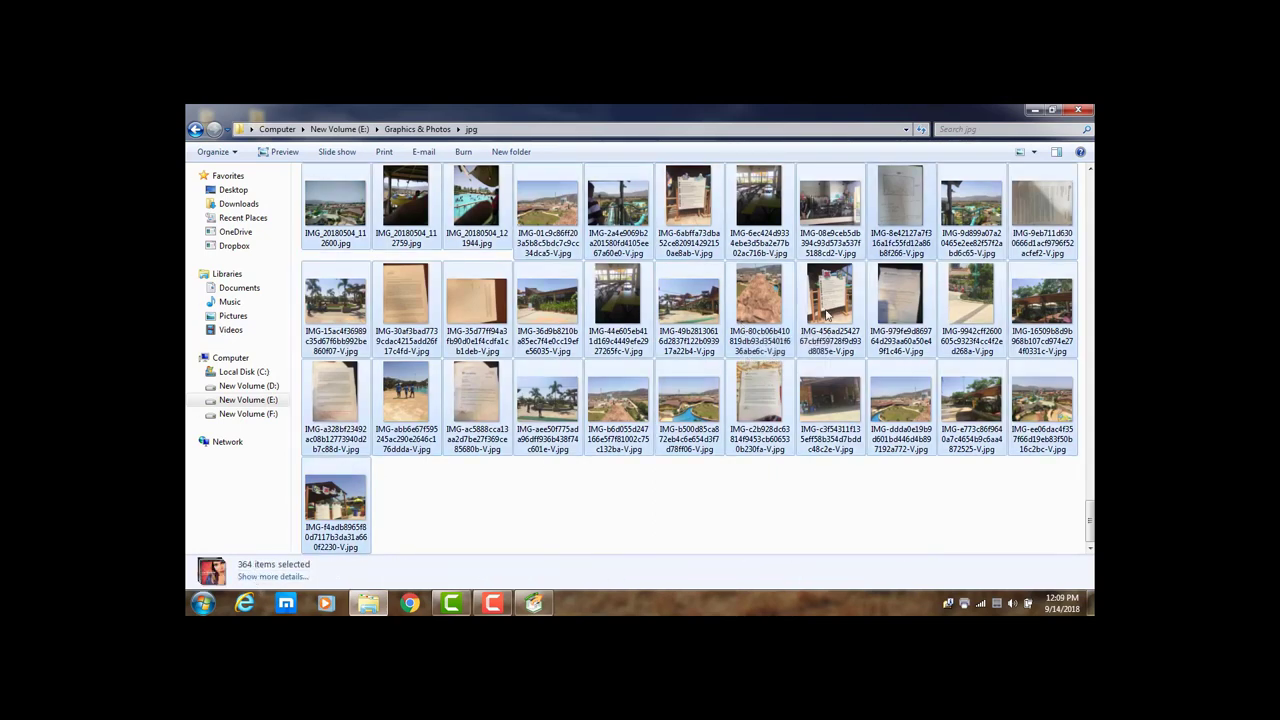
pyautogui.click(766, 506)
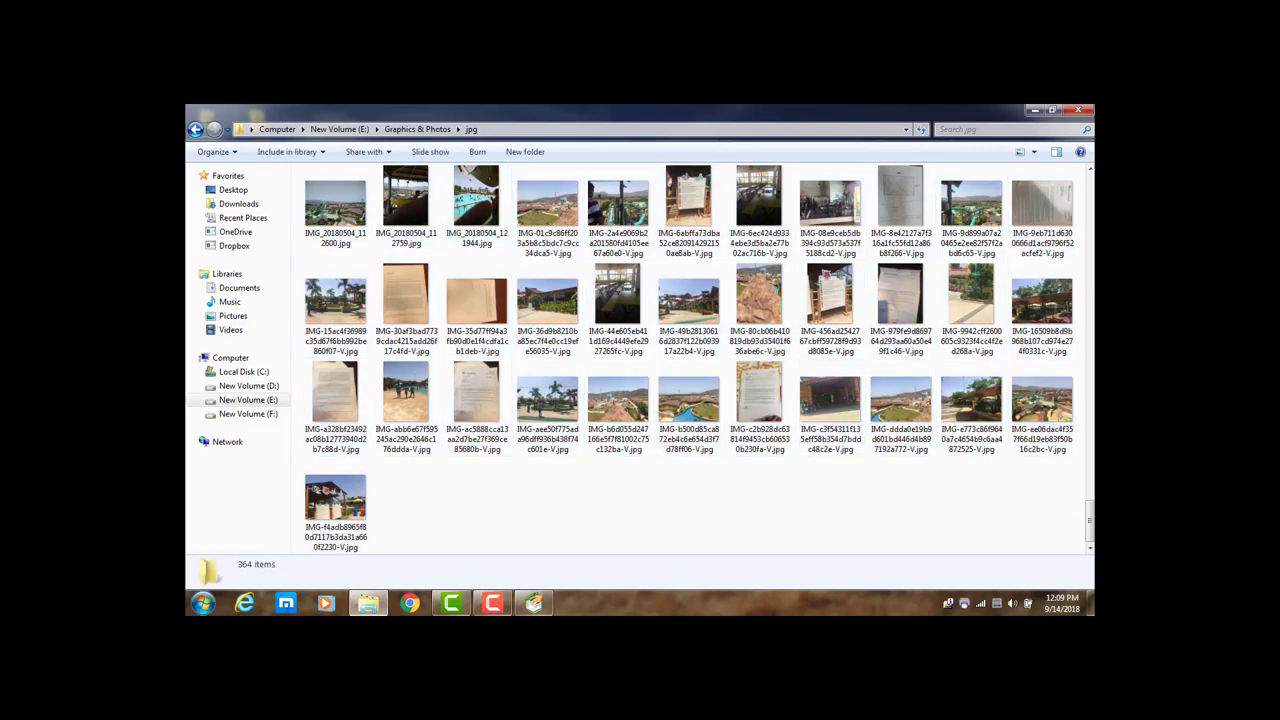
pyautogui.click(1078, 110)
pyautogui.rightClick(562, 231)
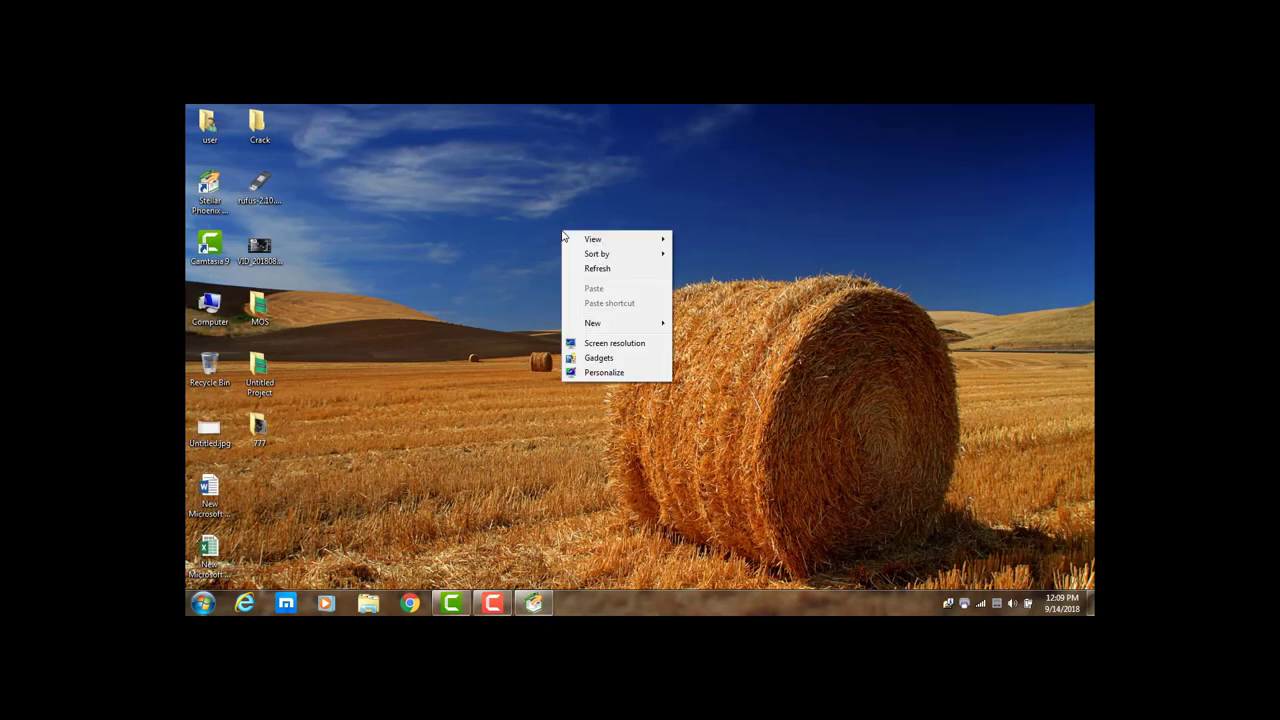
pyautogui.click(606, 268)
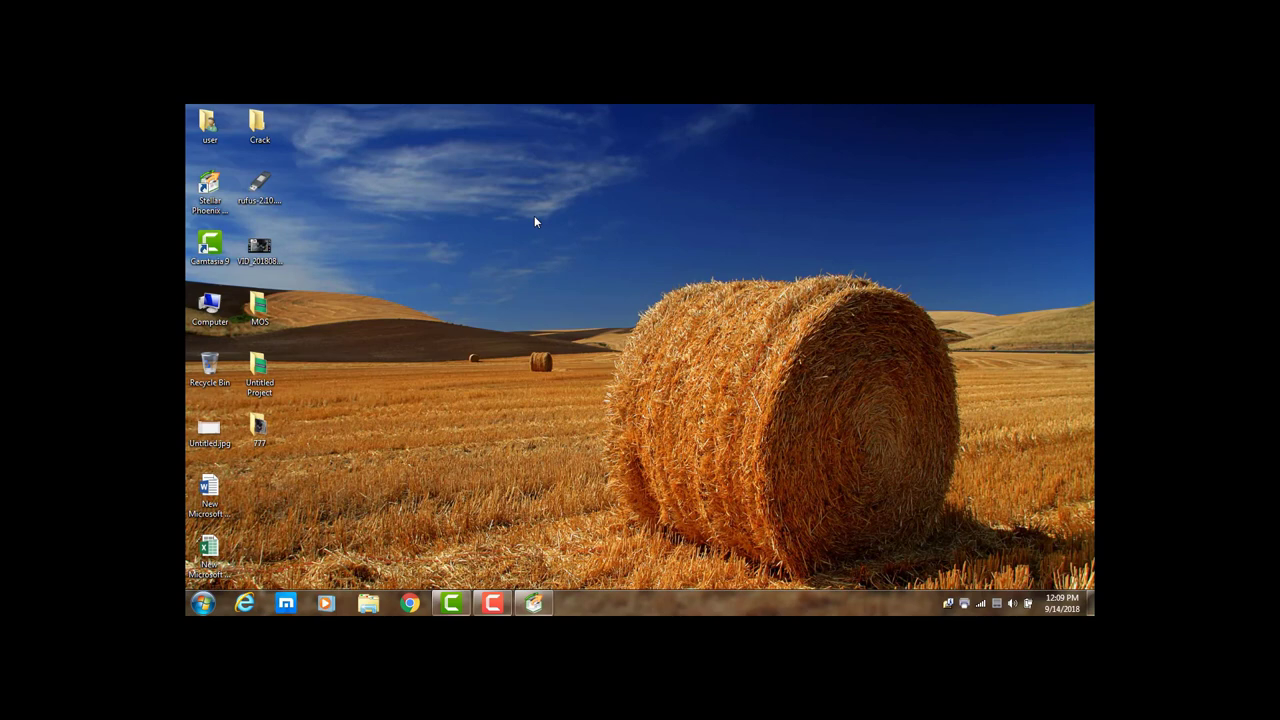
pyautogui.rightClick(608, 174)
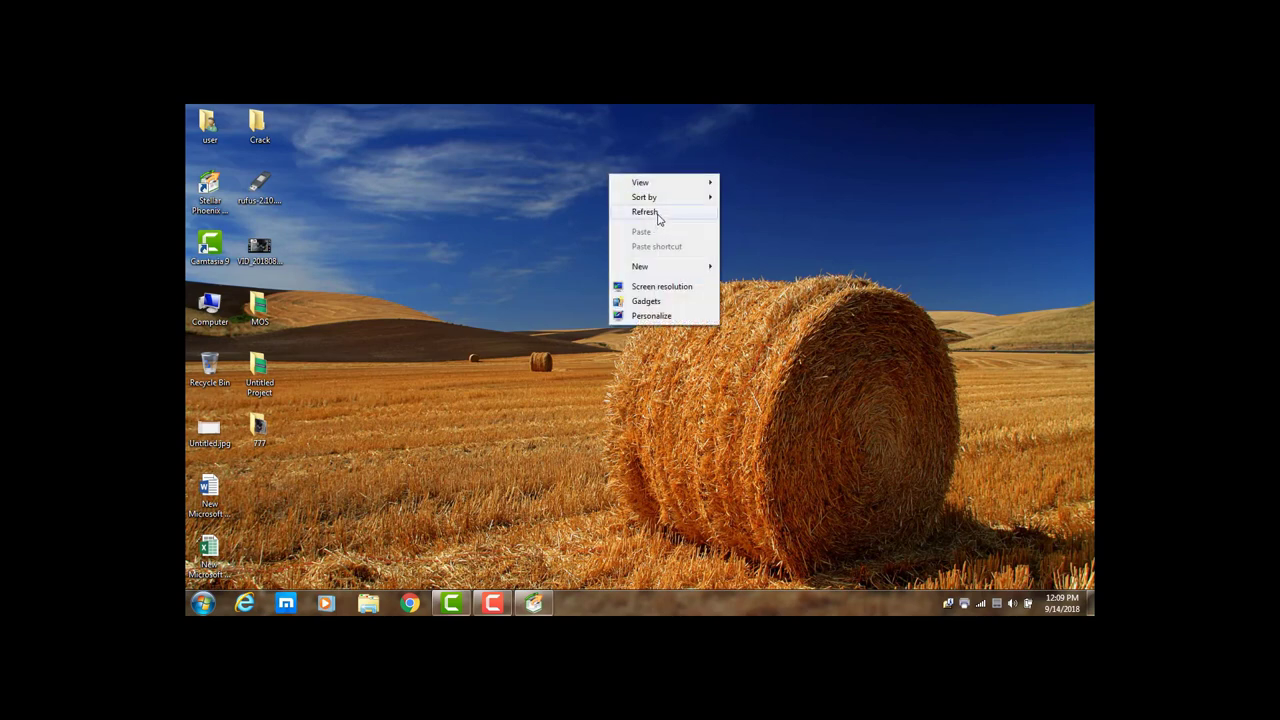
pyautogui.click(658, 218)
pyautogui.rightClick(535, 197)
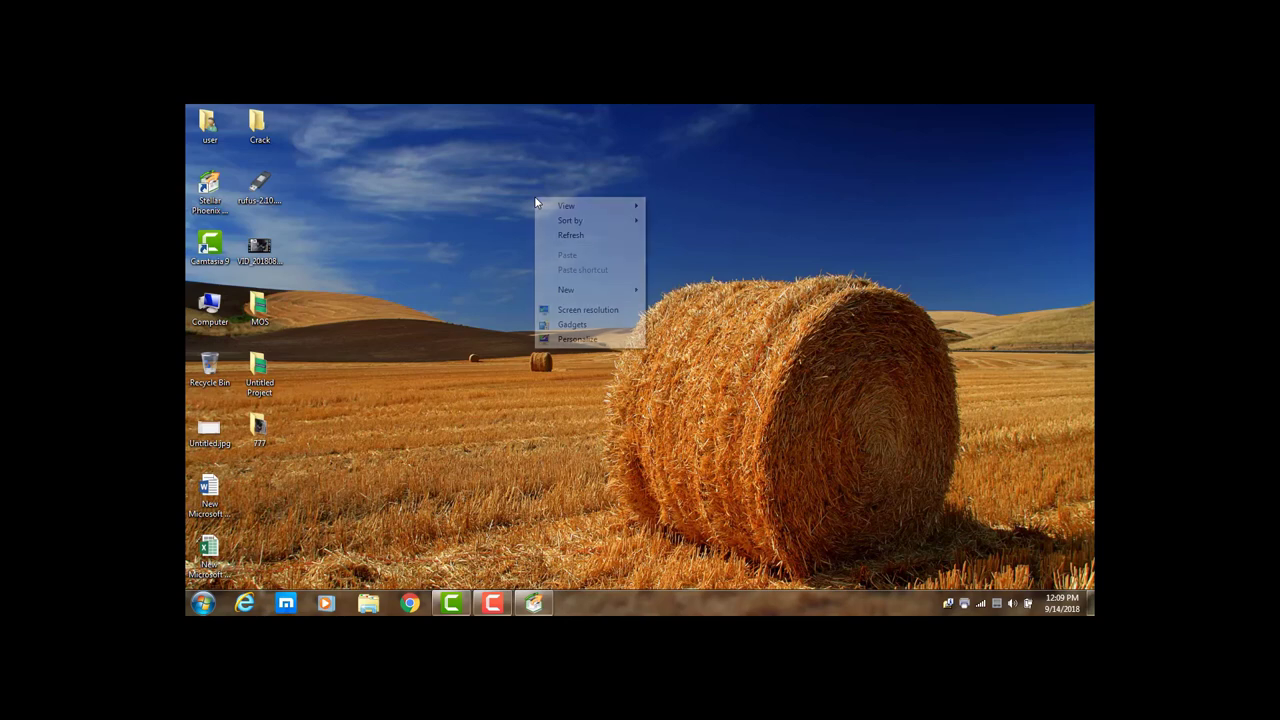
pyautogui.click(575, 238)
pyautogui.rightClick(490, 161)
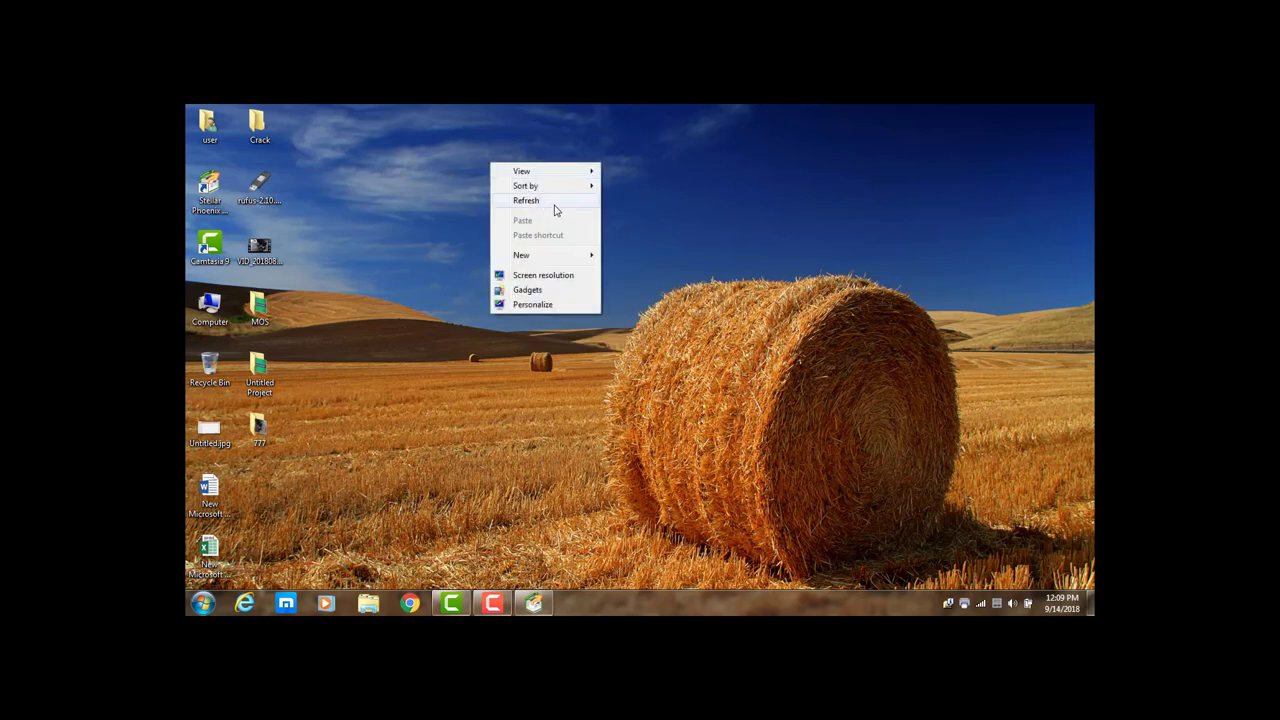
pyautogui.click(556, 201)
pyautogui.rightClick(533, 187)
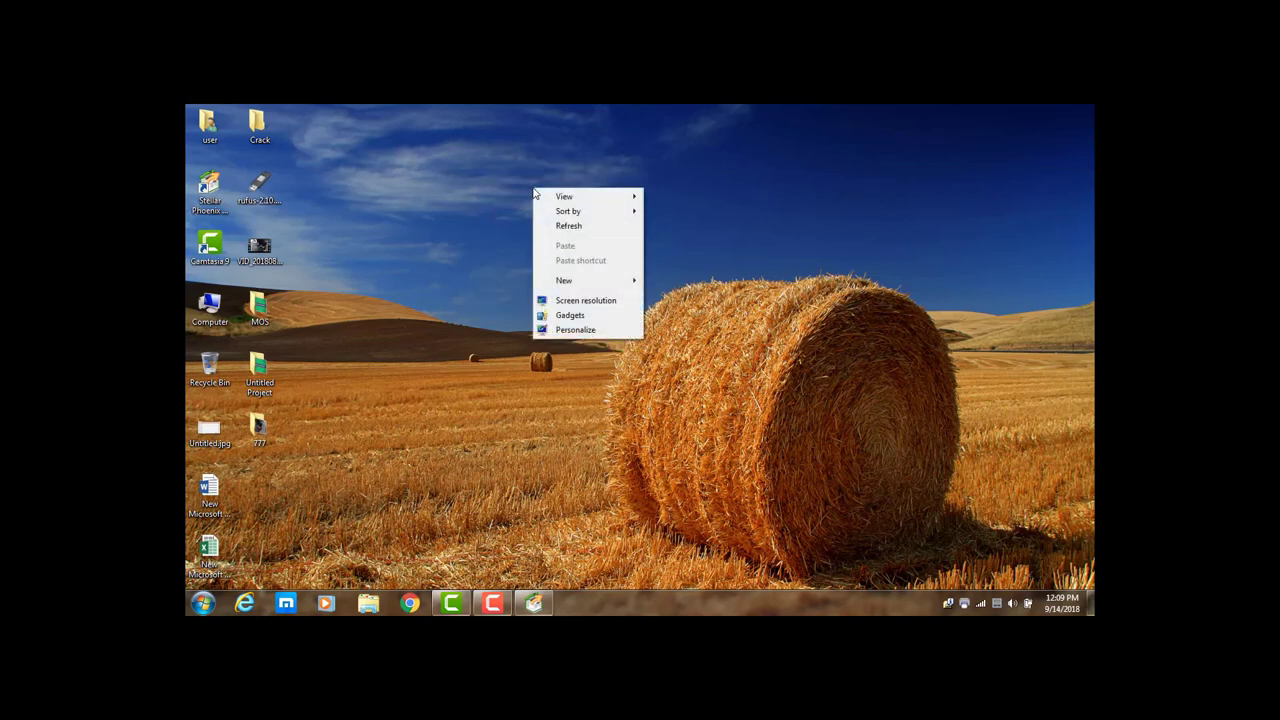
pyautogui.click(571, 232)
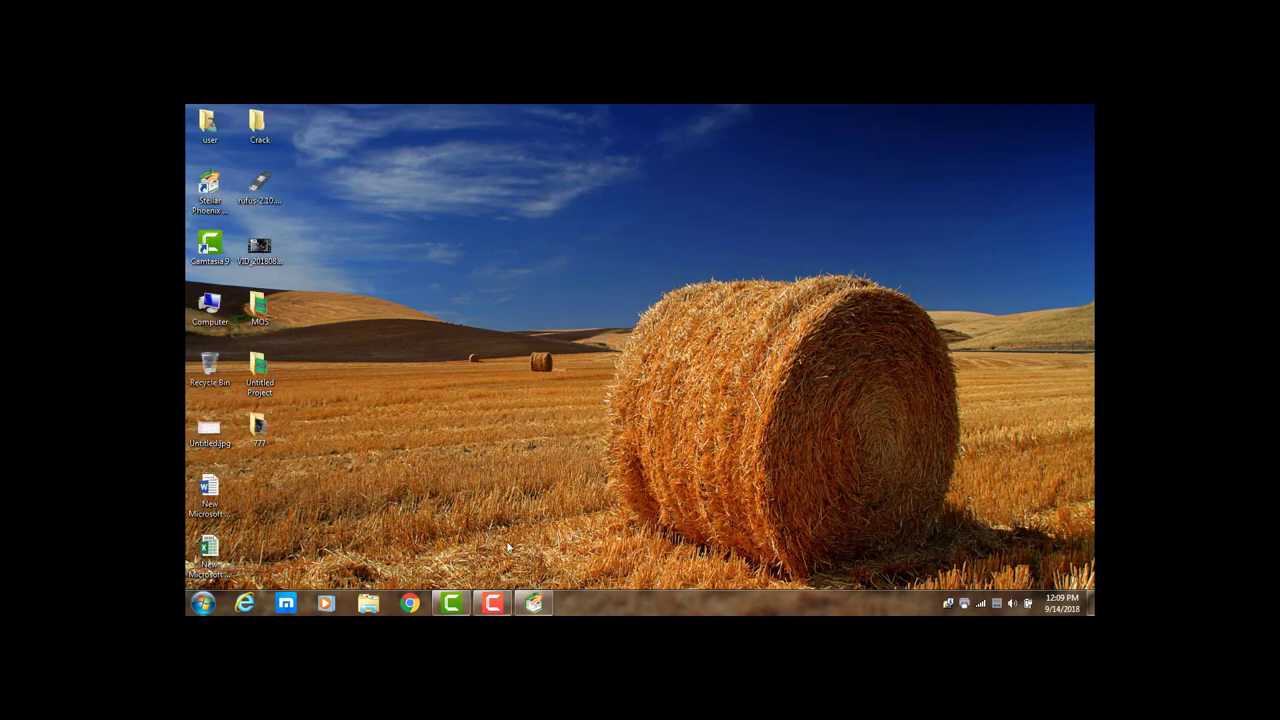
pyautogui.rightClick(524, 234)
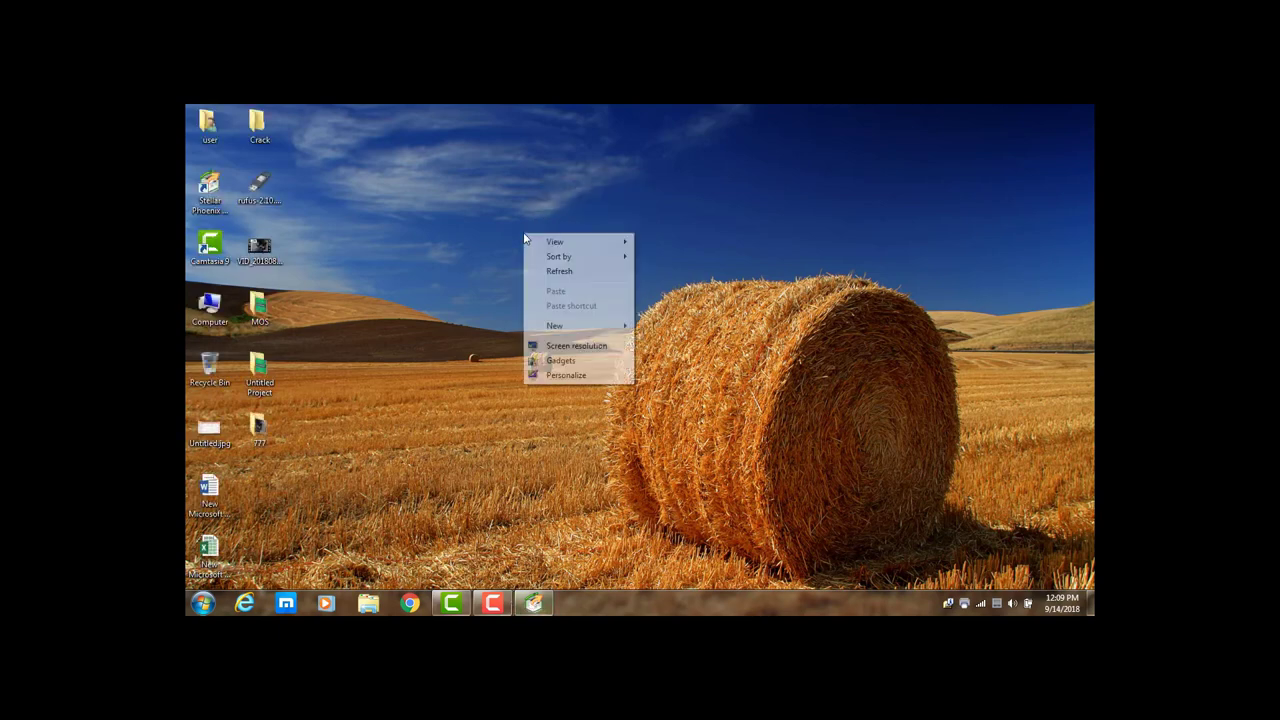
pyautogui.click(560, 272)
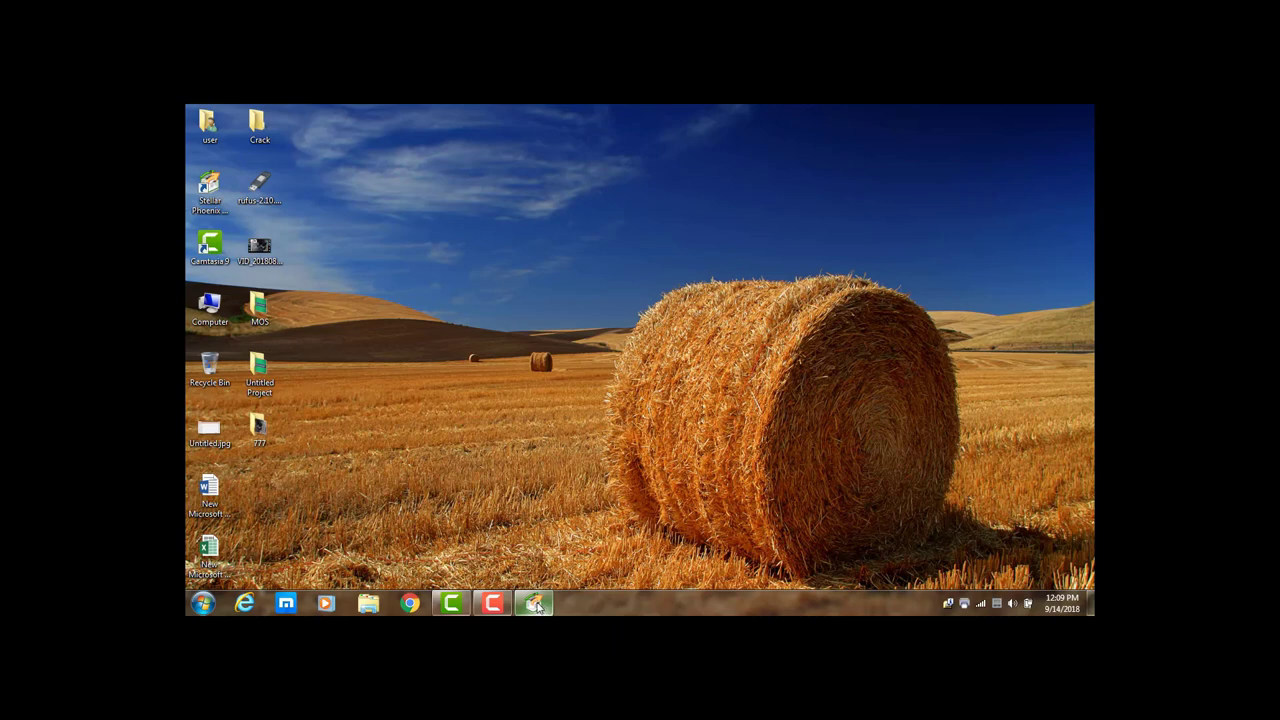